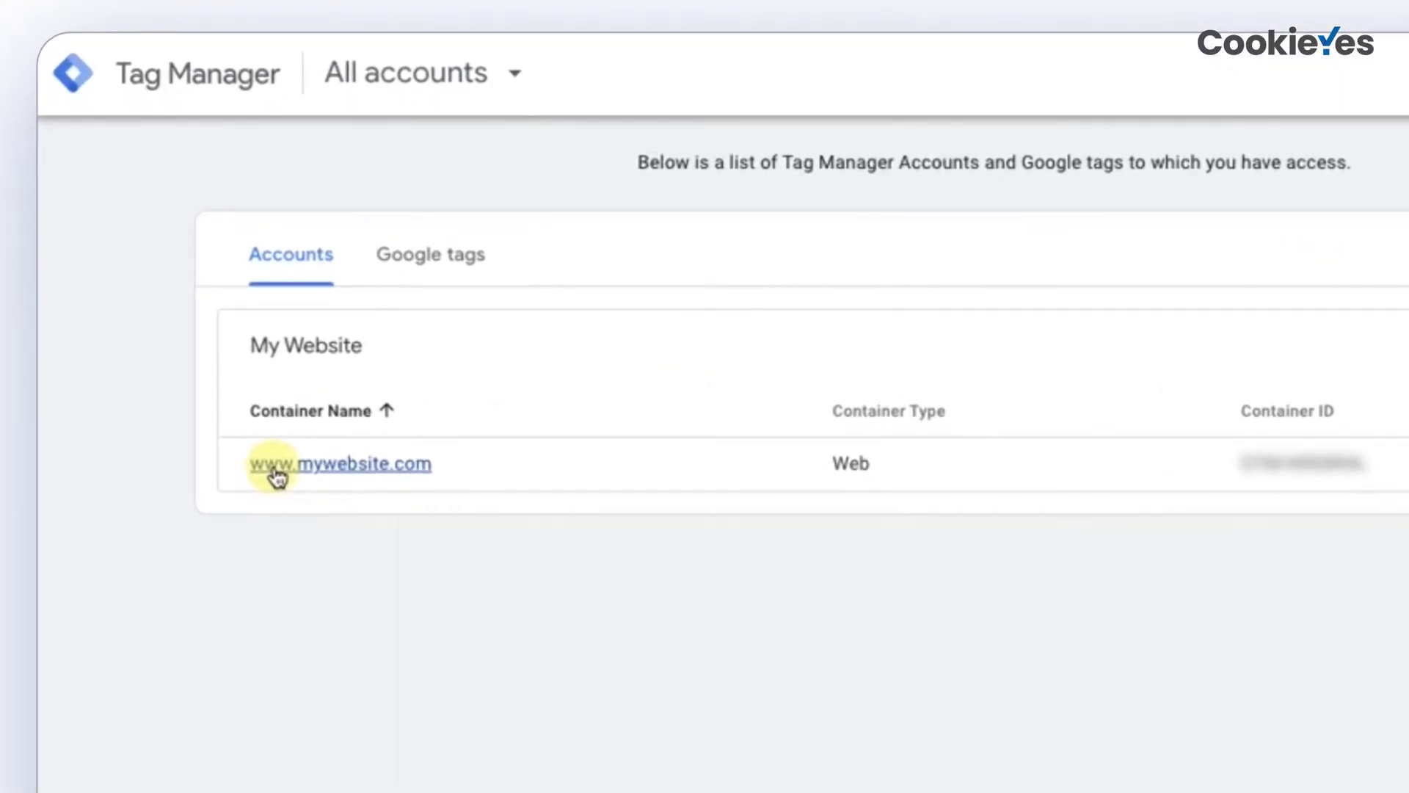
pyautogui.click(277, 473)
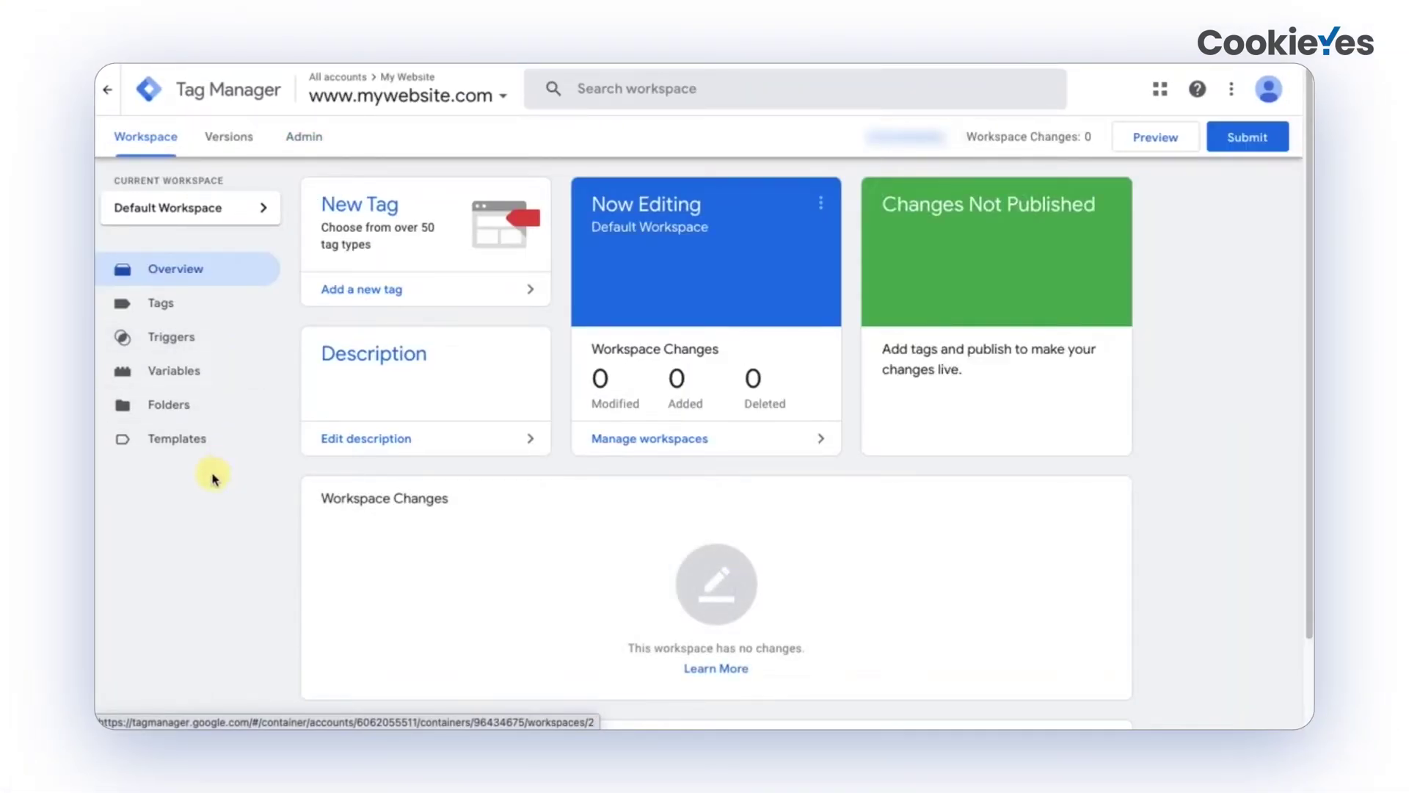
pyautogui.click(195, 374)
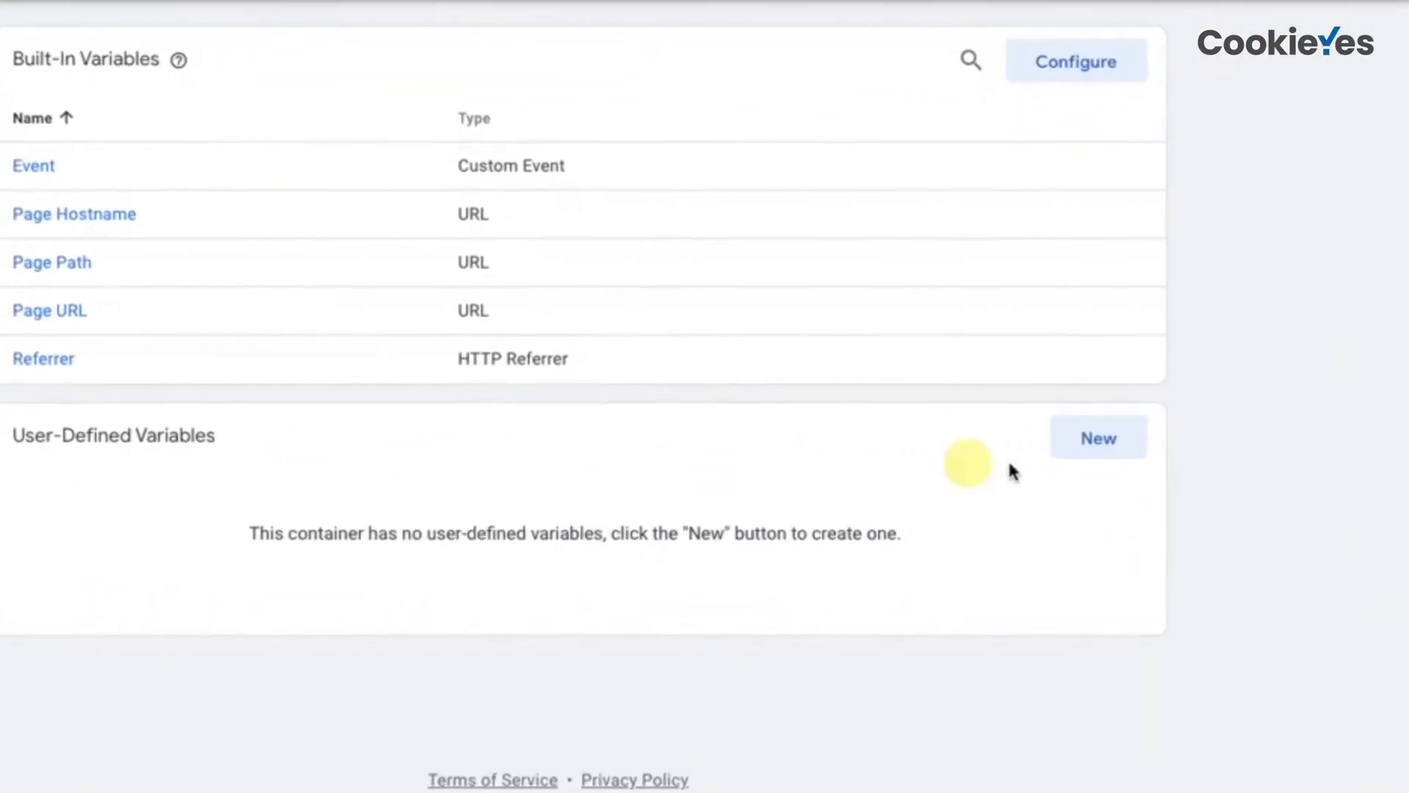
# - Create and save a 1st Party Cookie variable named Analytics with Cookie Name cookieyes-consent
pyautogui.click(1107, 445)
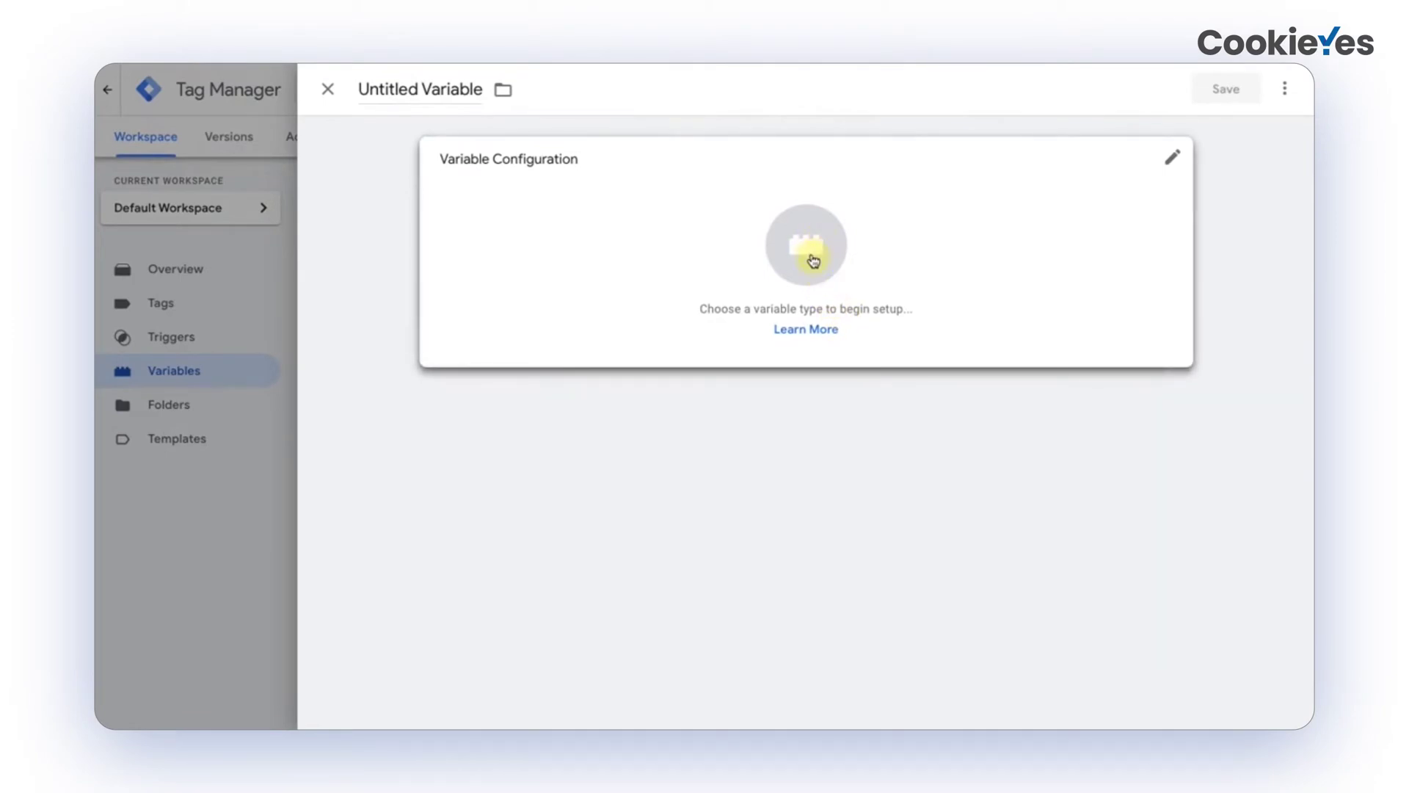
pyautogui.click(815, 251)
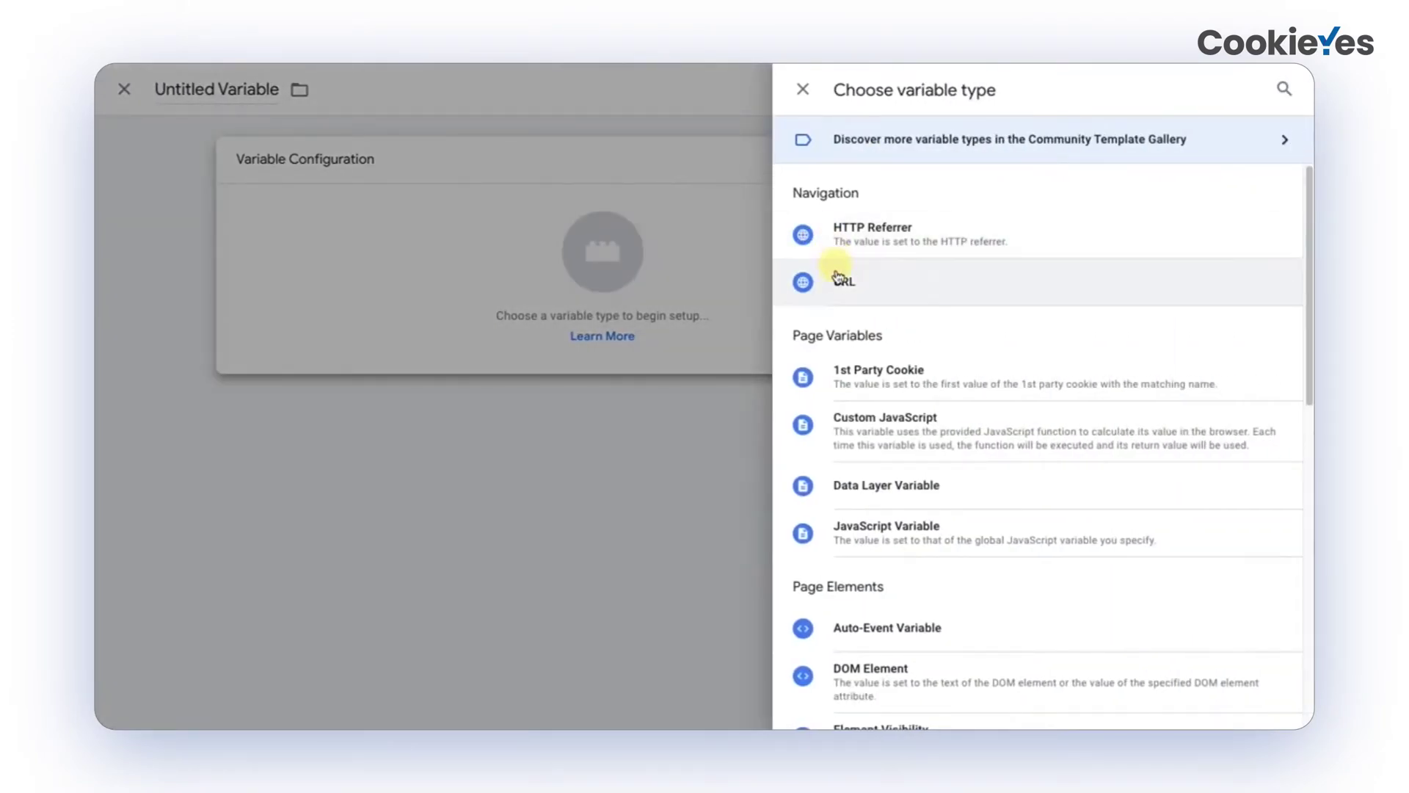
pyautogui.click(914, 373)
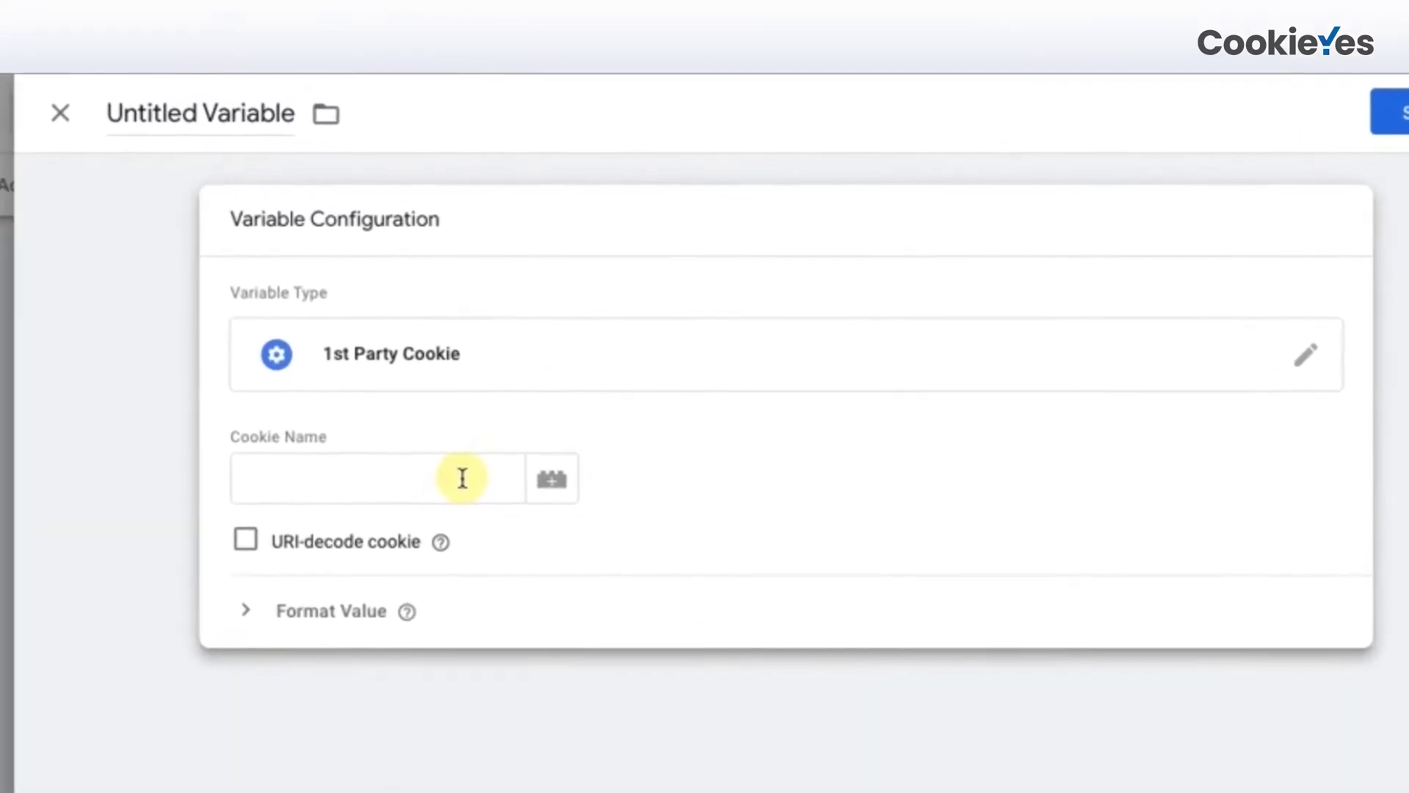
pyautogui.click(463, 478)
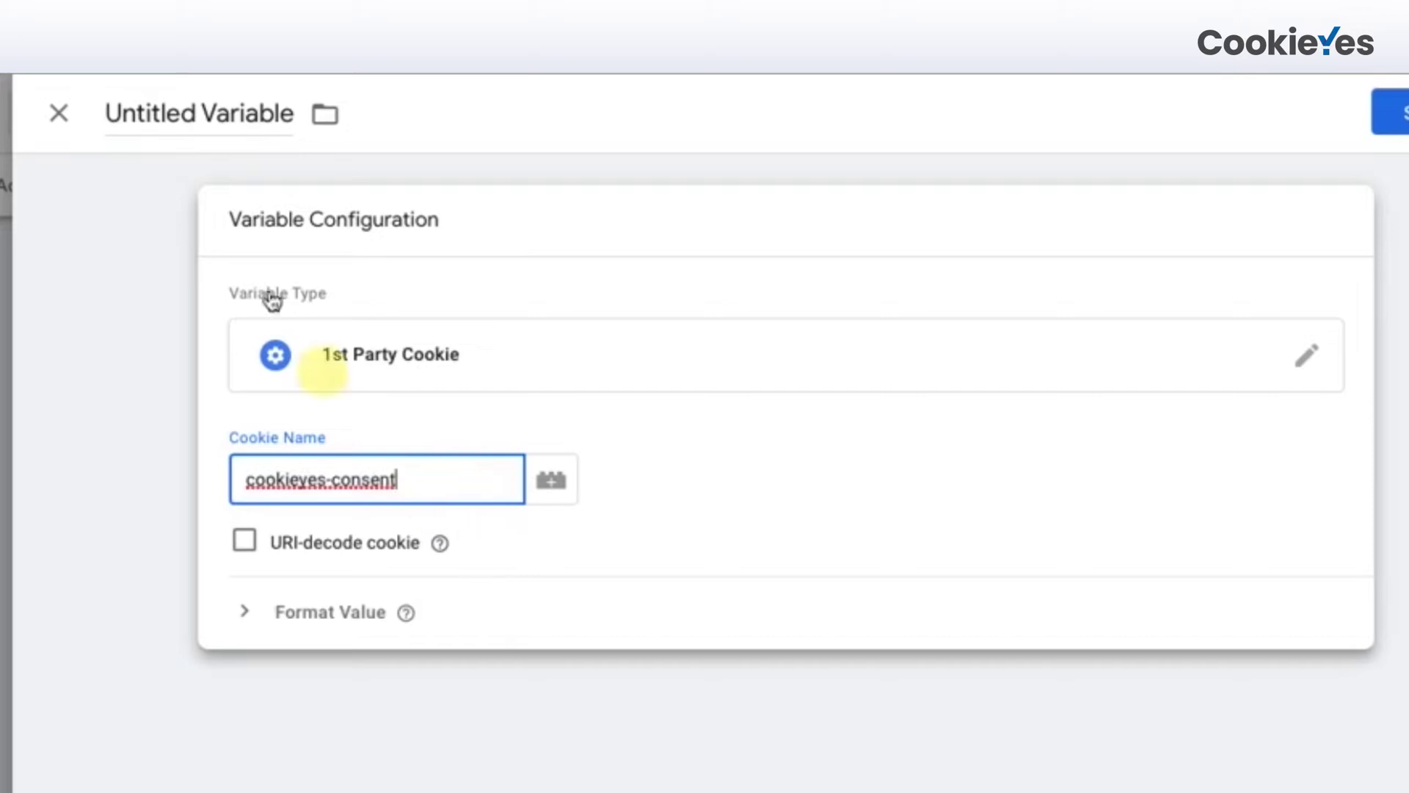
pyautogui.click(220, 113)
pyautogui.write('Analytics')
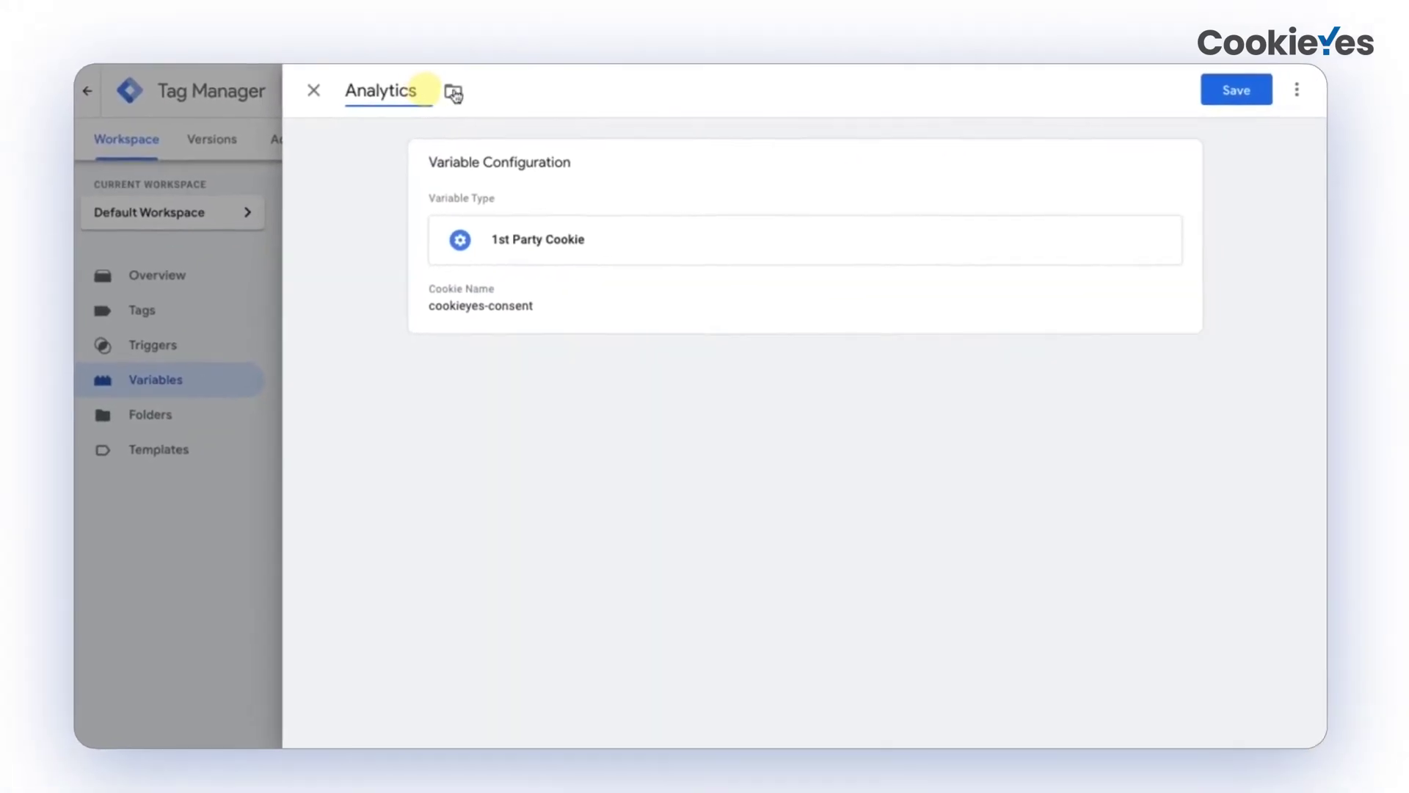
pyautogui.click(1230, 91)
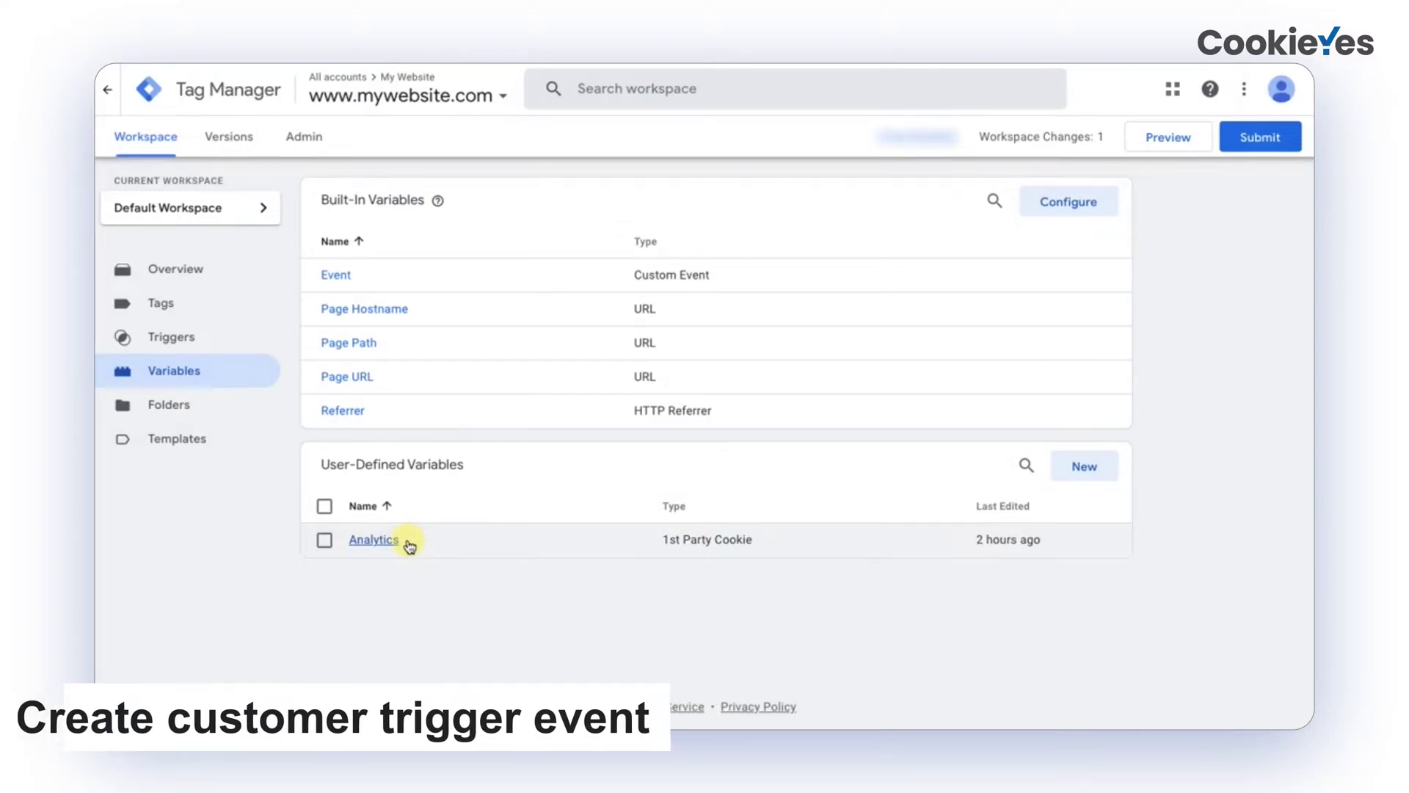
# - On the Triggers page, start a new untitled trigger and scroll the trigger-type list toward Custom Event
pyautogui.click(218, 352)
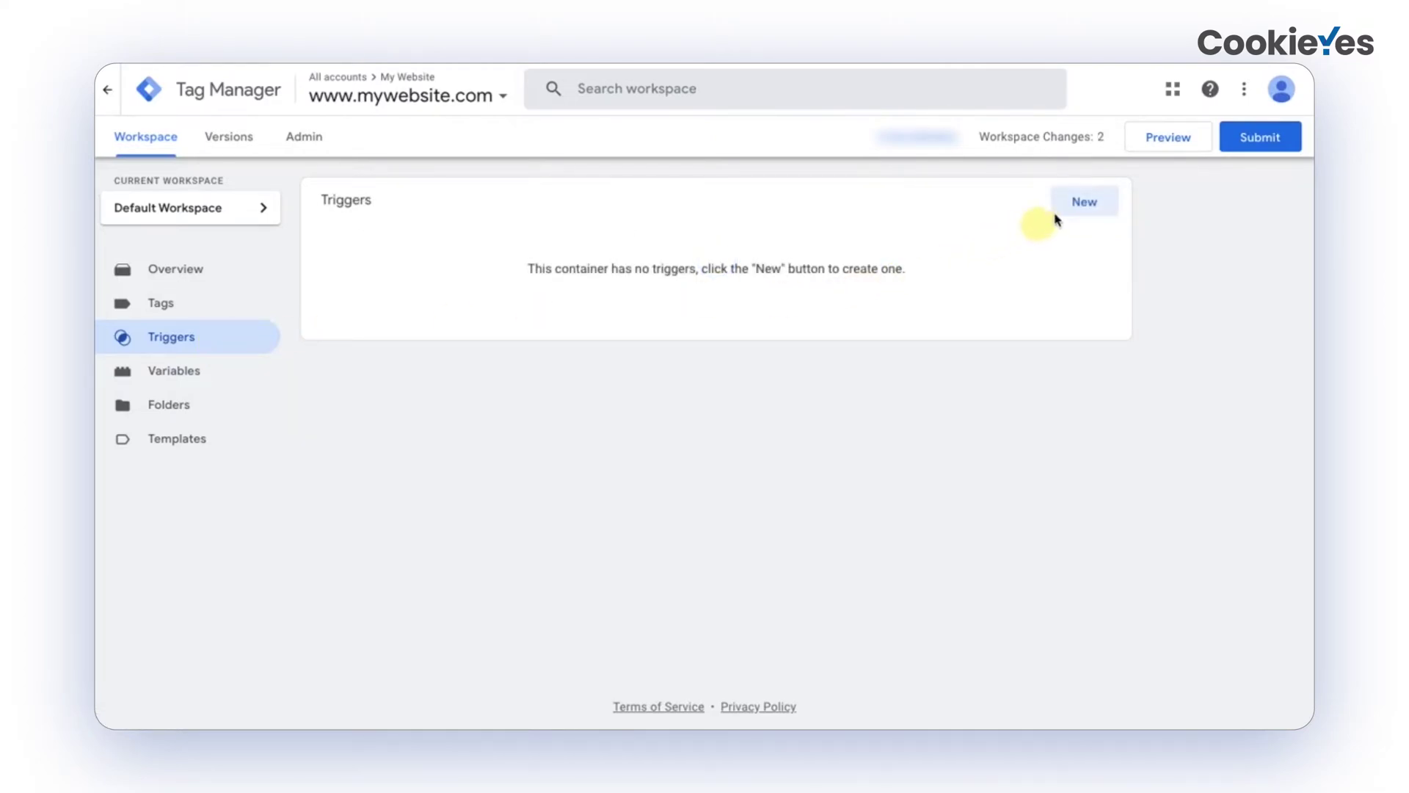
pyautogui.click(1085, 202)
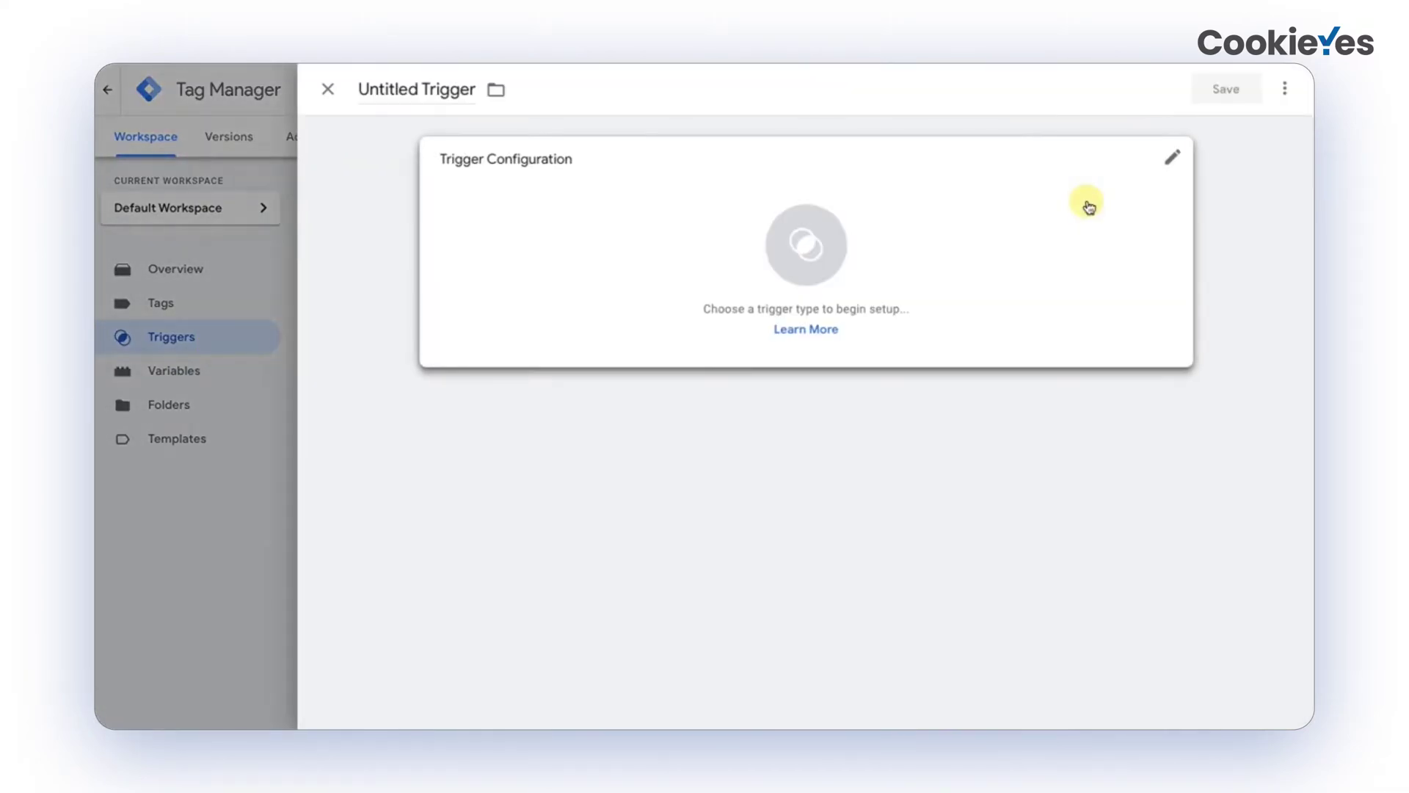
pyautogui.click(811, 257)
pyautogui.scroll(-2, 872, 404)
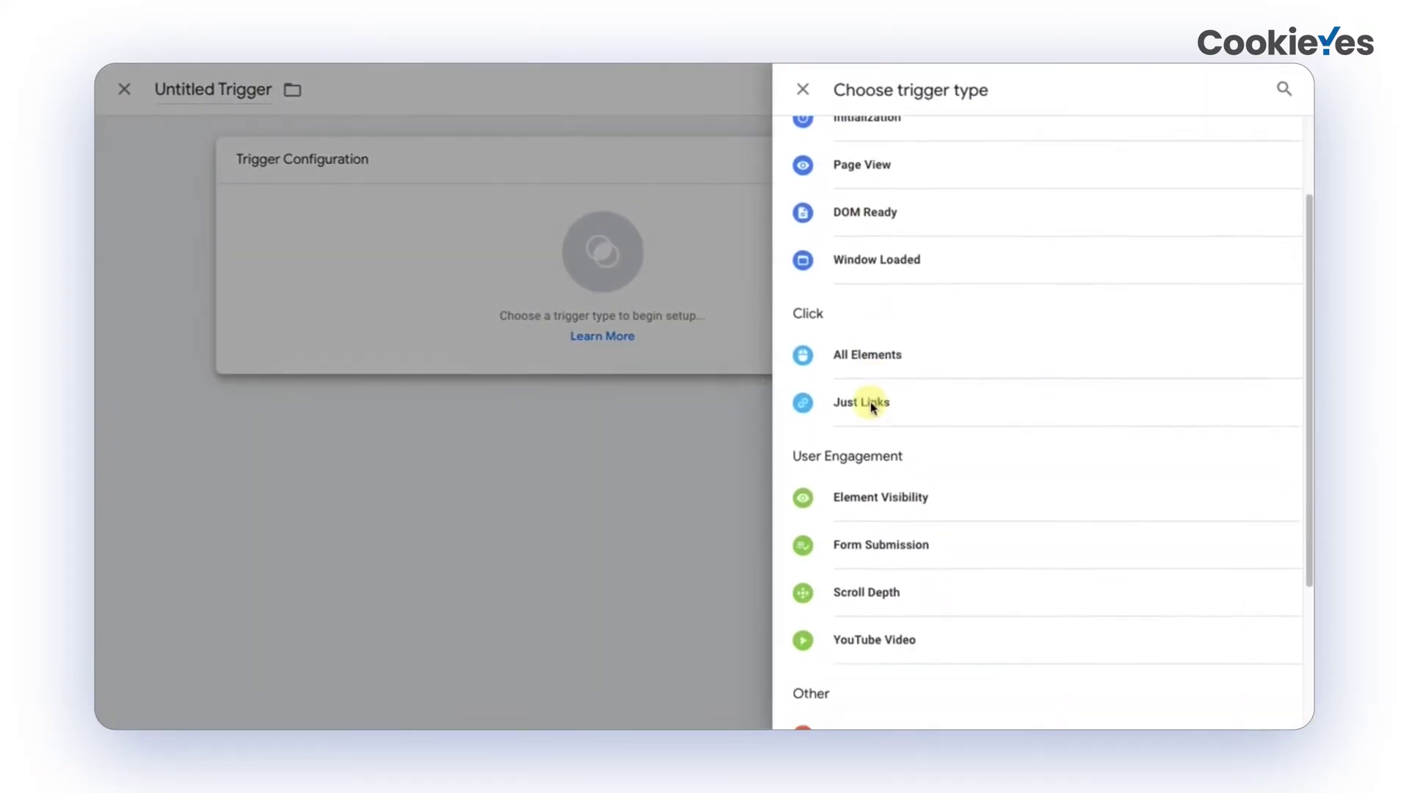
pyautogui.scroll(-3, 873, 407)
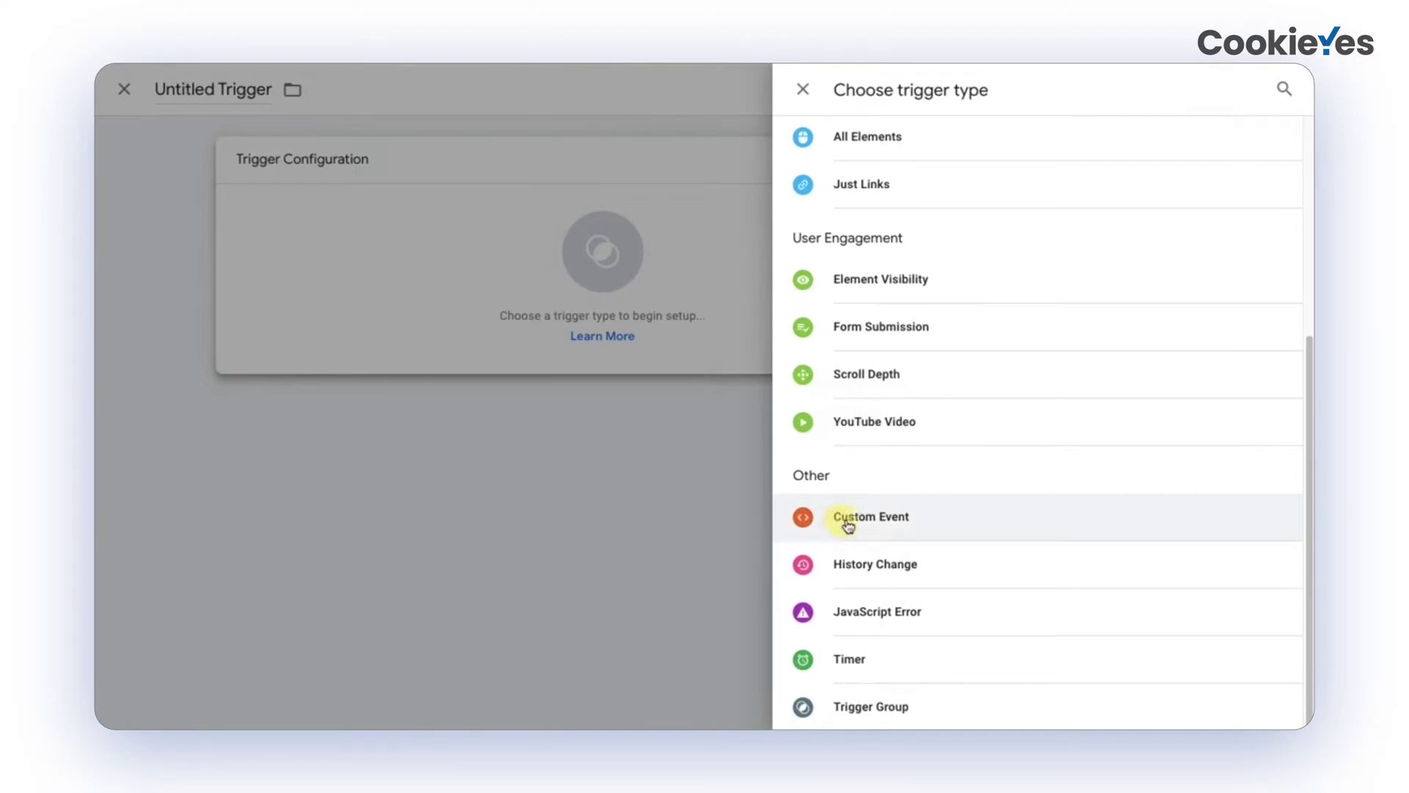
# - Make the trigger a Custom Event with event name .* as a regular expression
pyautogui.click(872, 516)
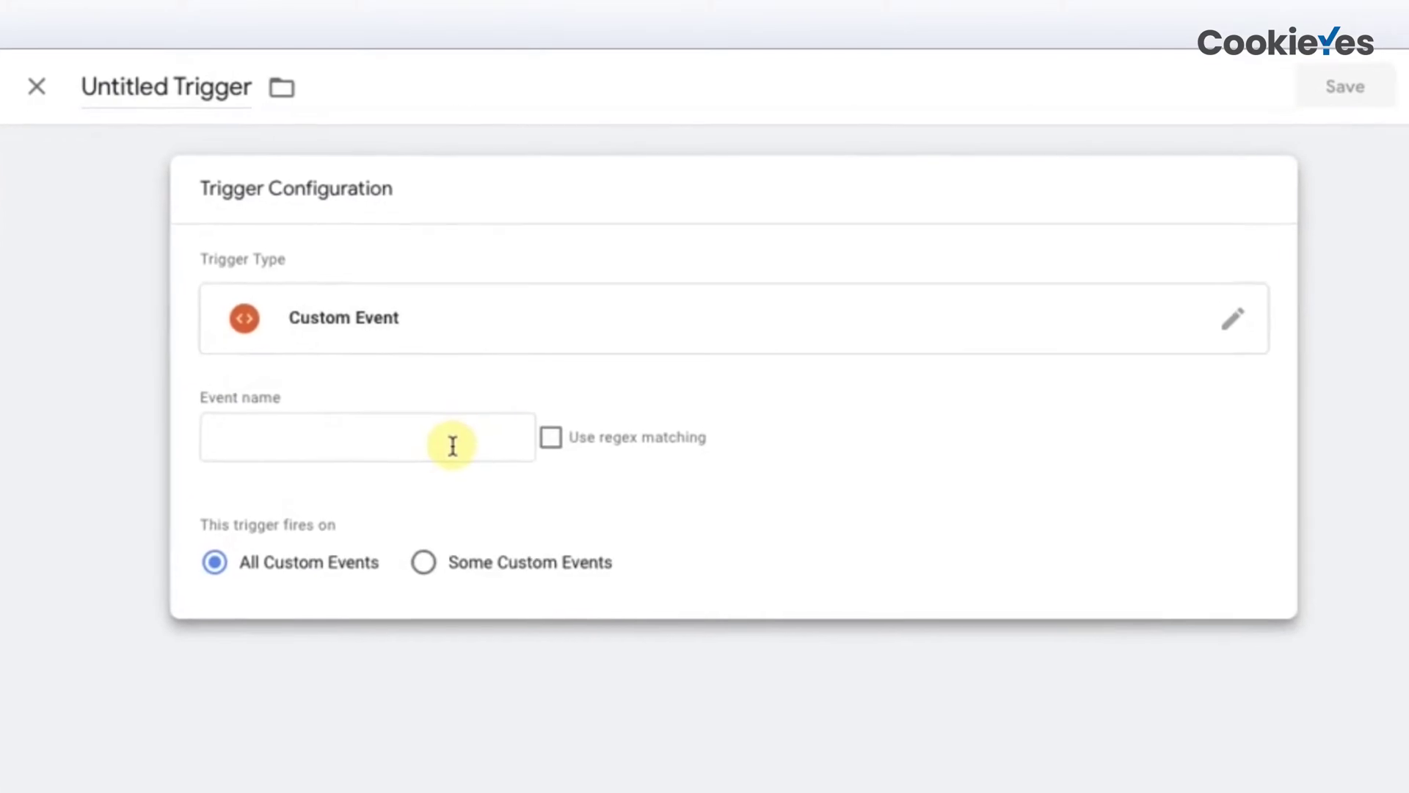
pyautogui.click(453, 446)
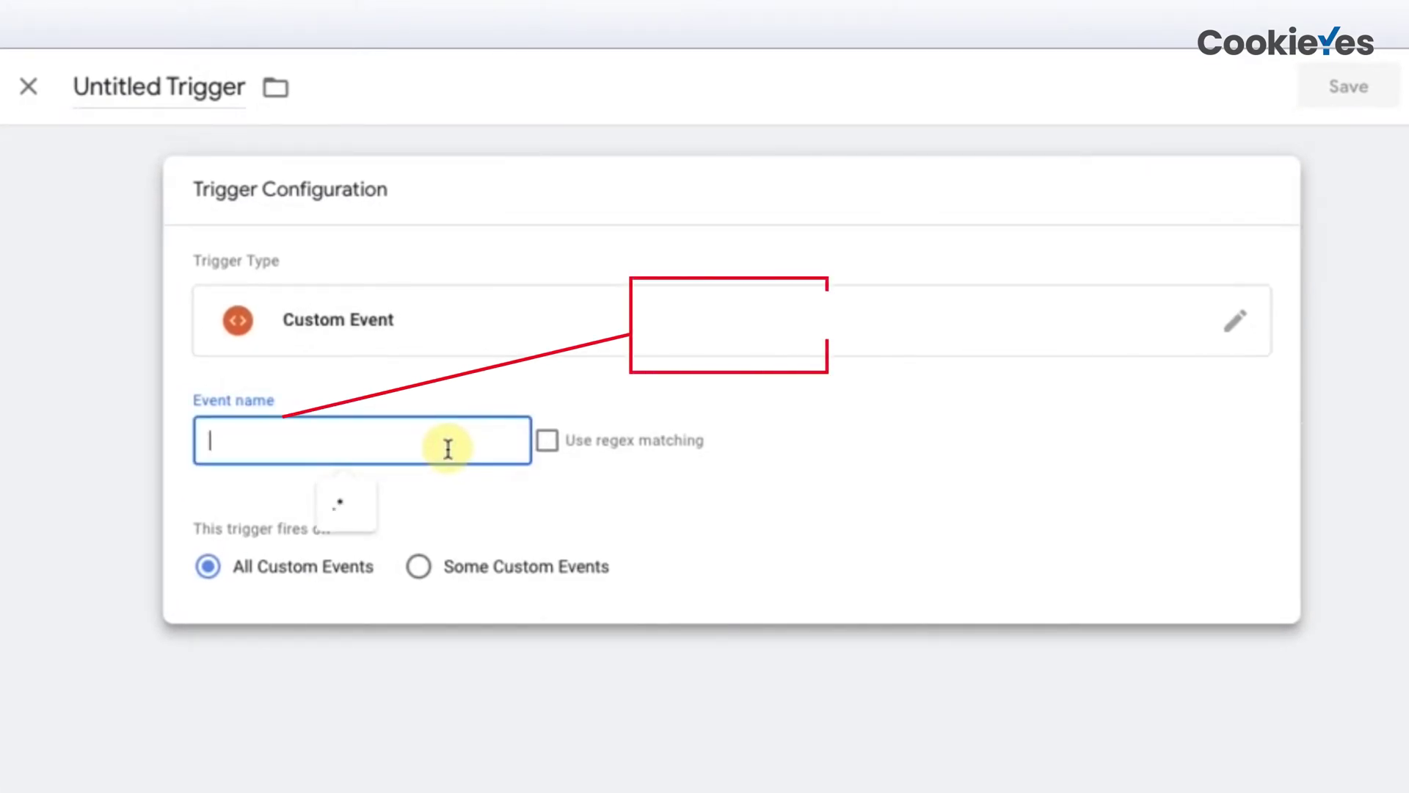
pyautogui.write('.*')
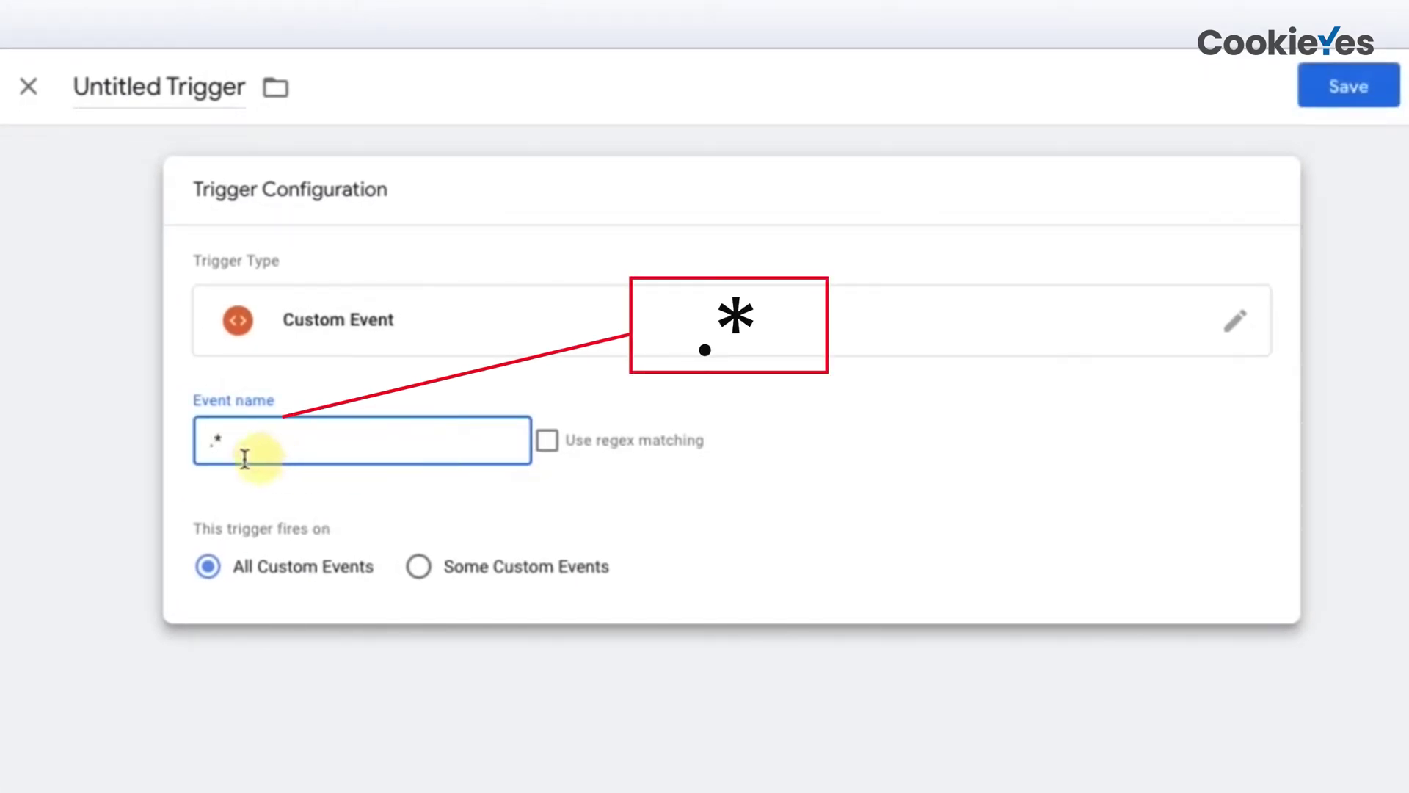
pyautogui.click(548, 441)
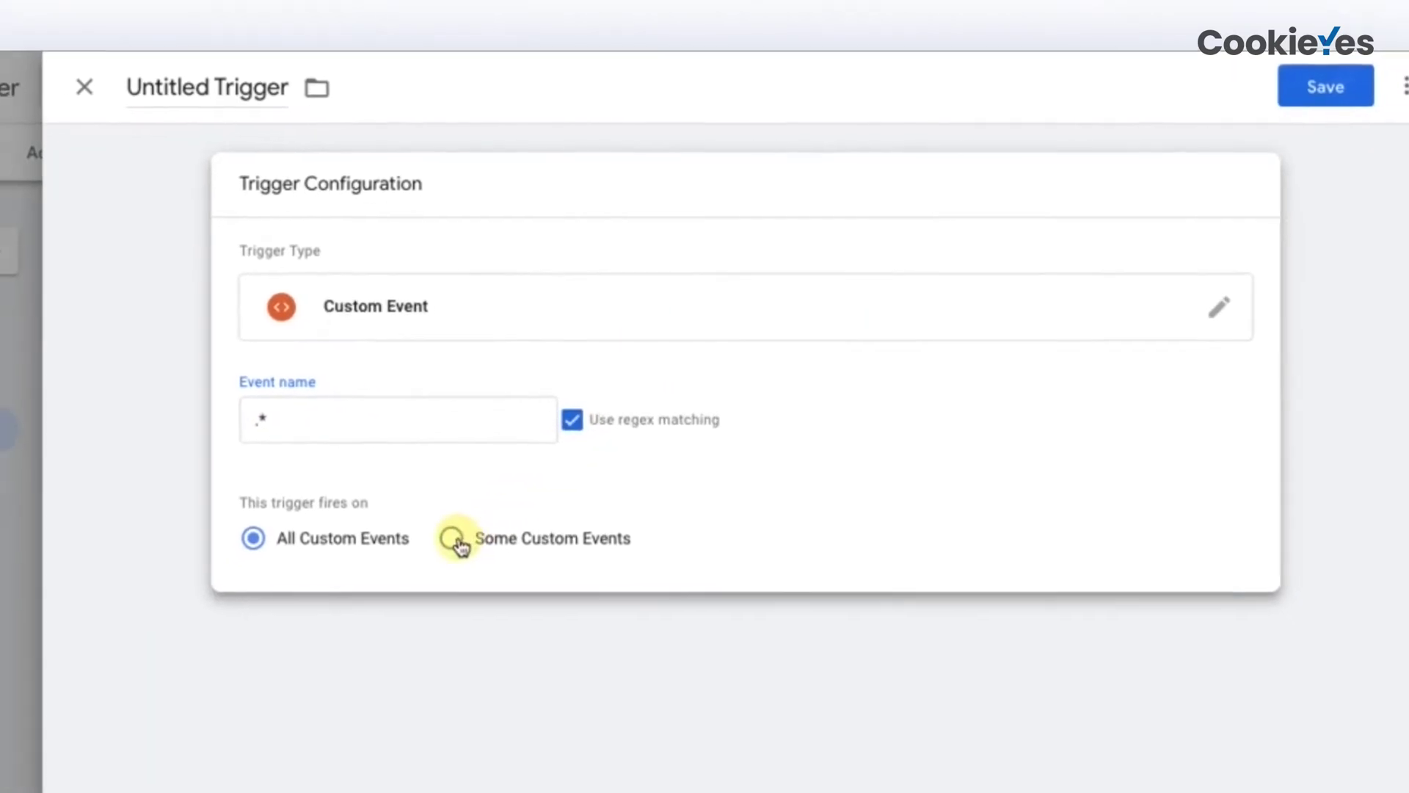
# - Fire it on some events where Analytics contains analytics:yes, name it Analytics Trigger, and save
pyautogui.click(418, 566)
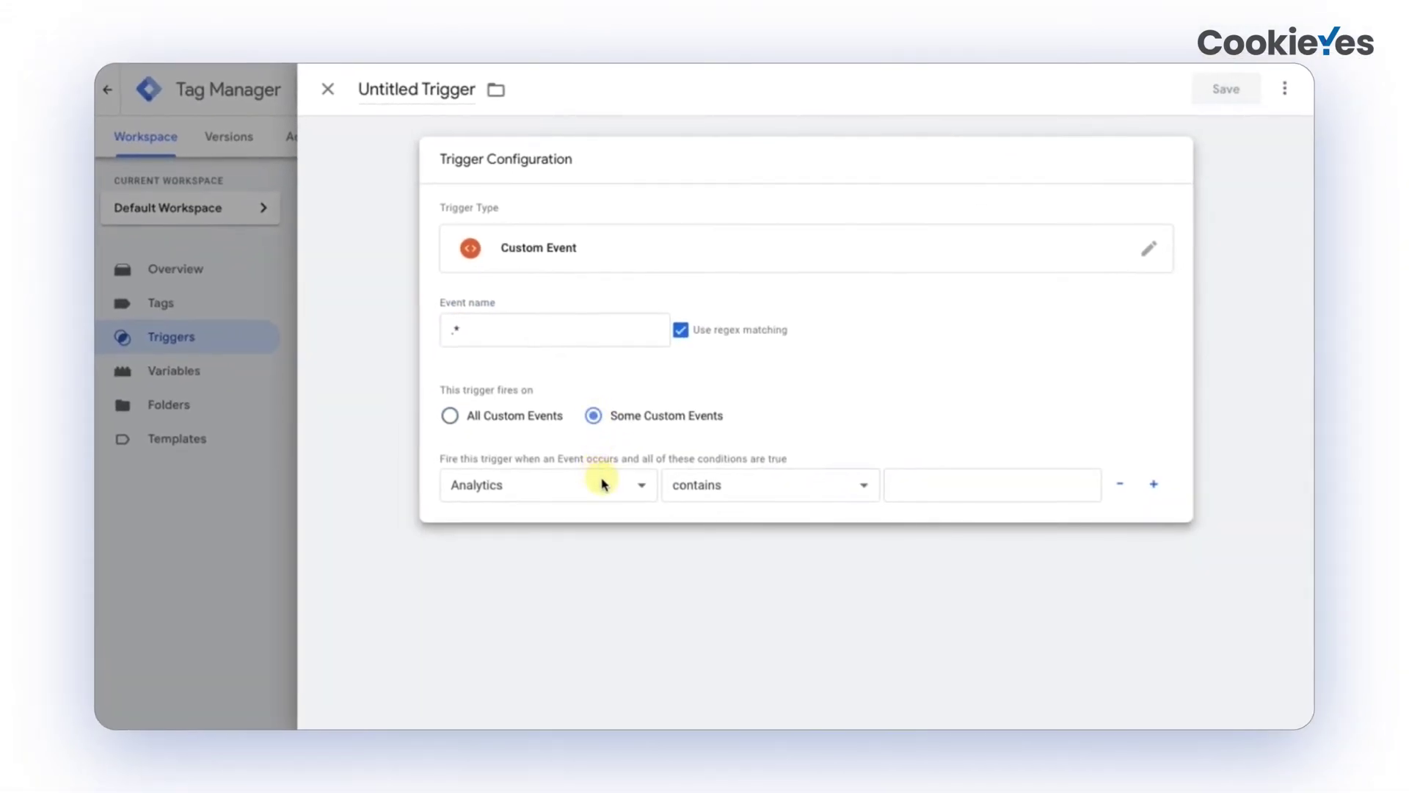
pyautogui.click(569, 513)
pyautogui.click(699, 489)
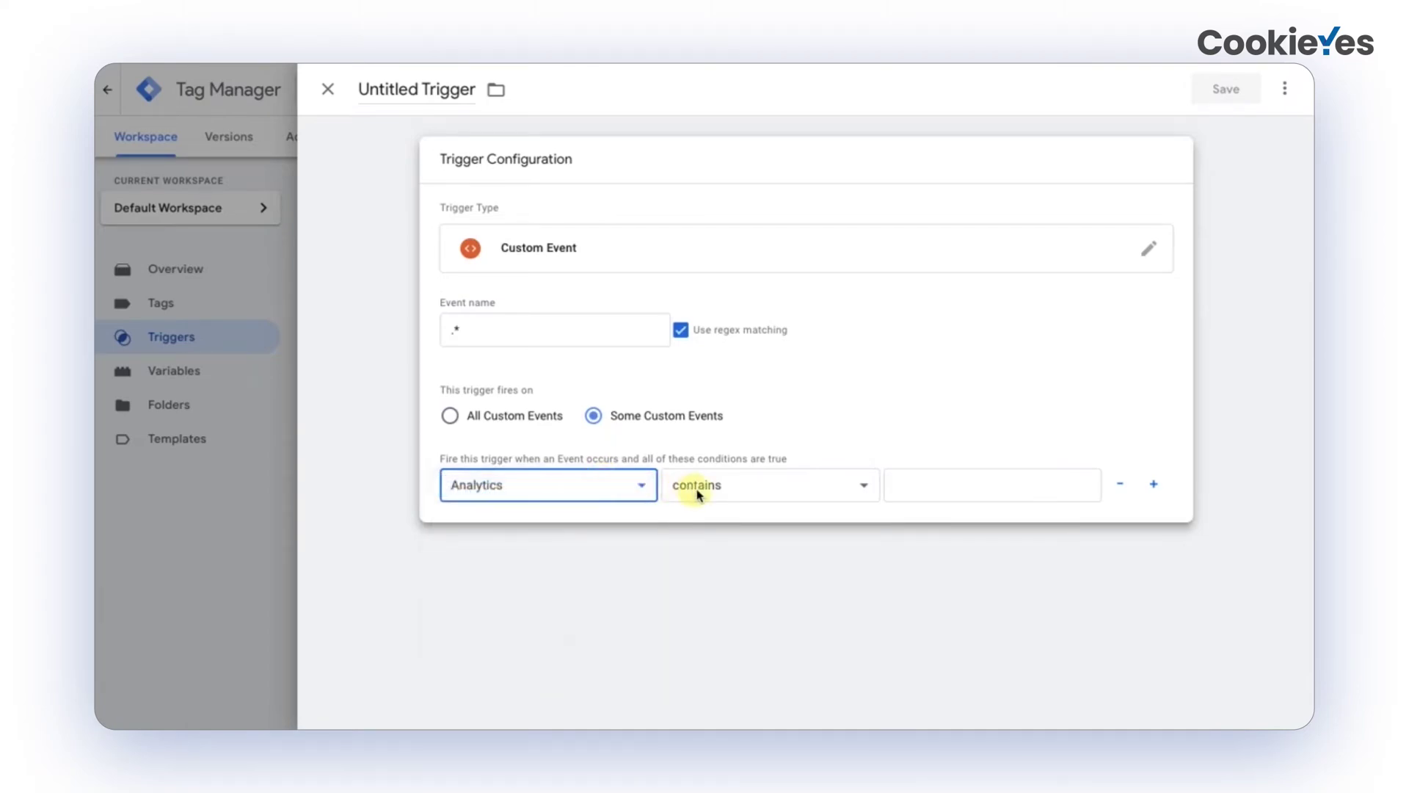
pyautogui.click(913, 482)
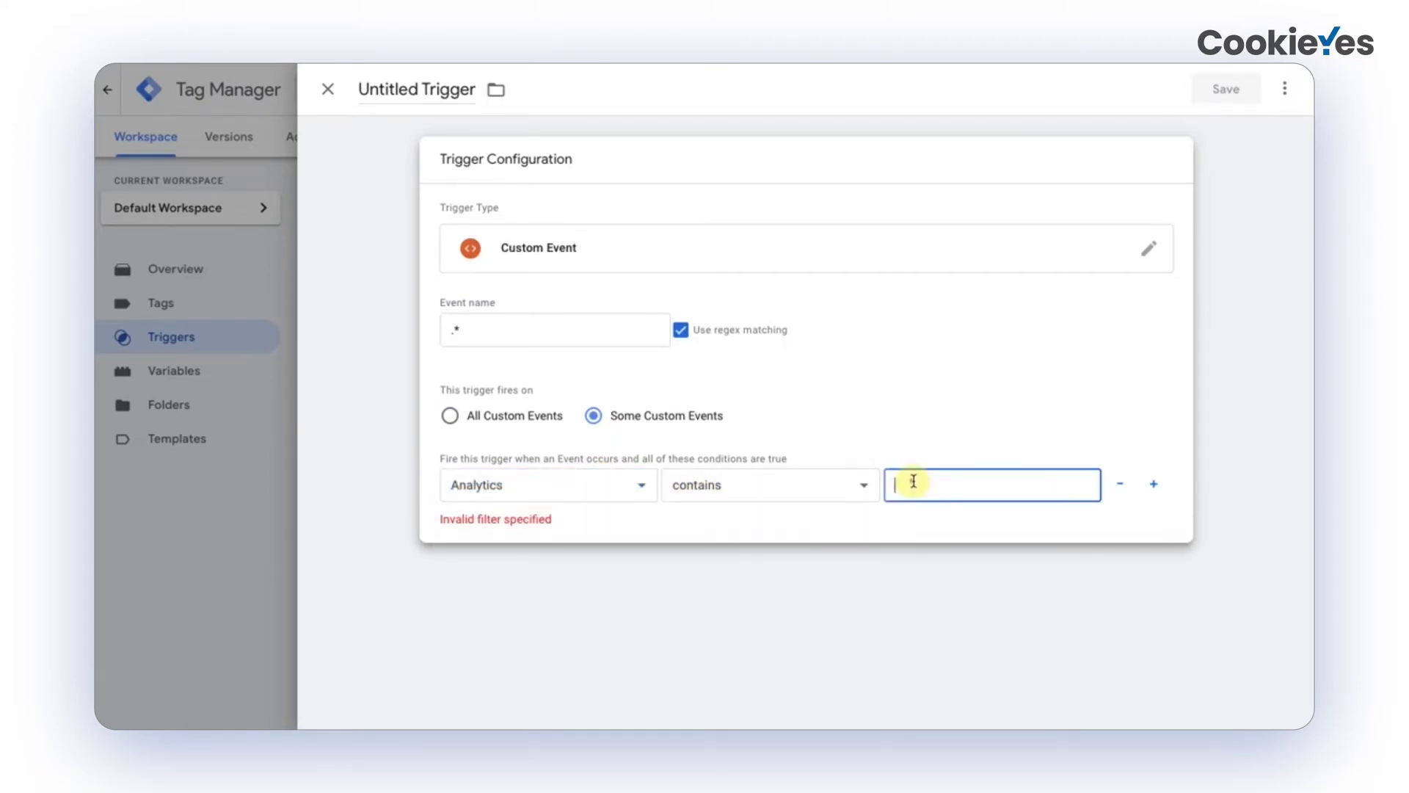
pyautogui.write('analytics:yes')
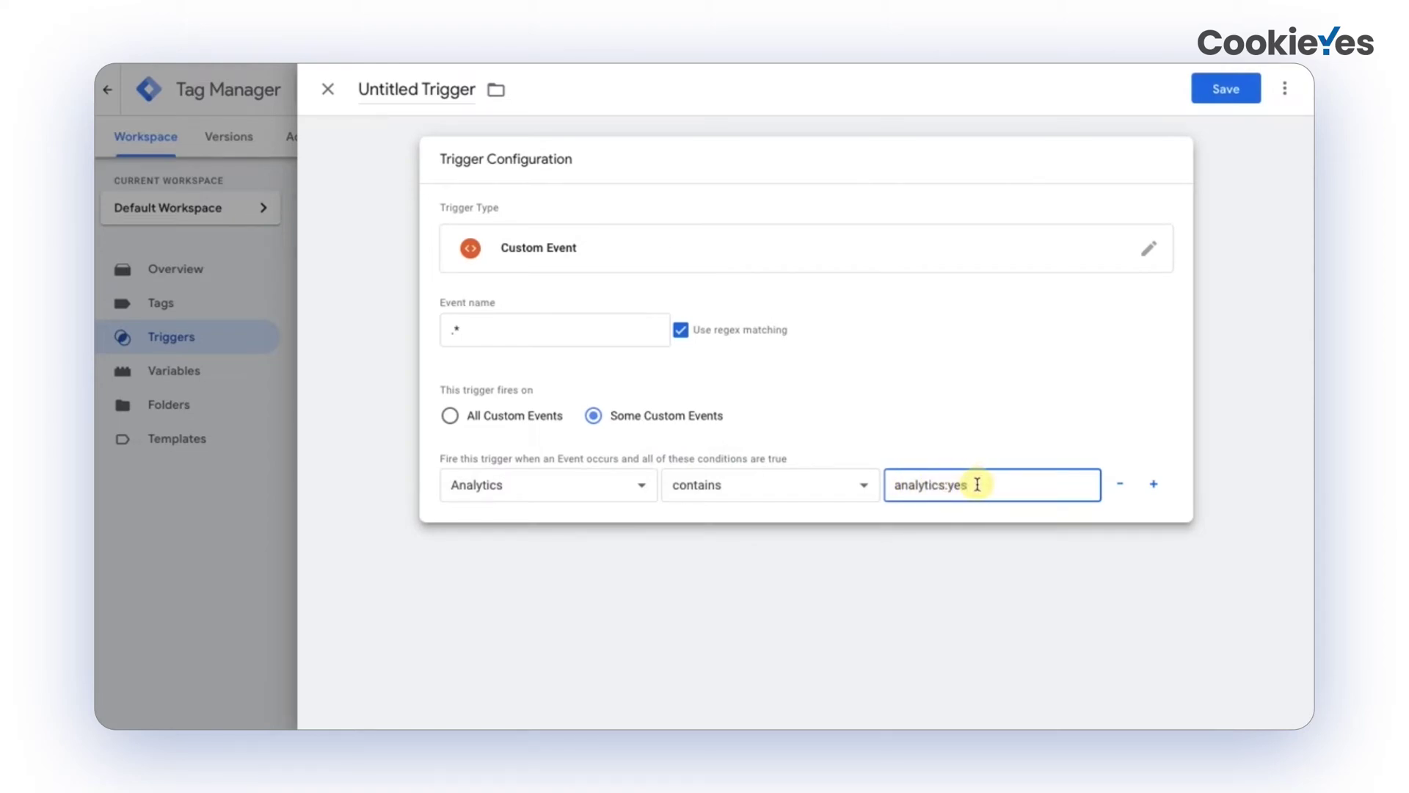
pyautogui.doubleClick(397, 88)
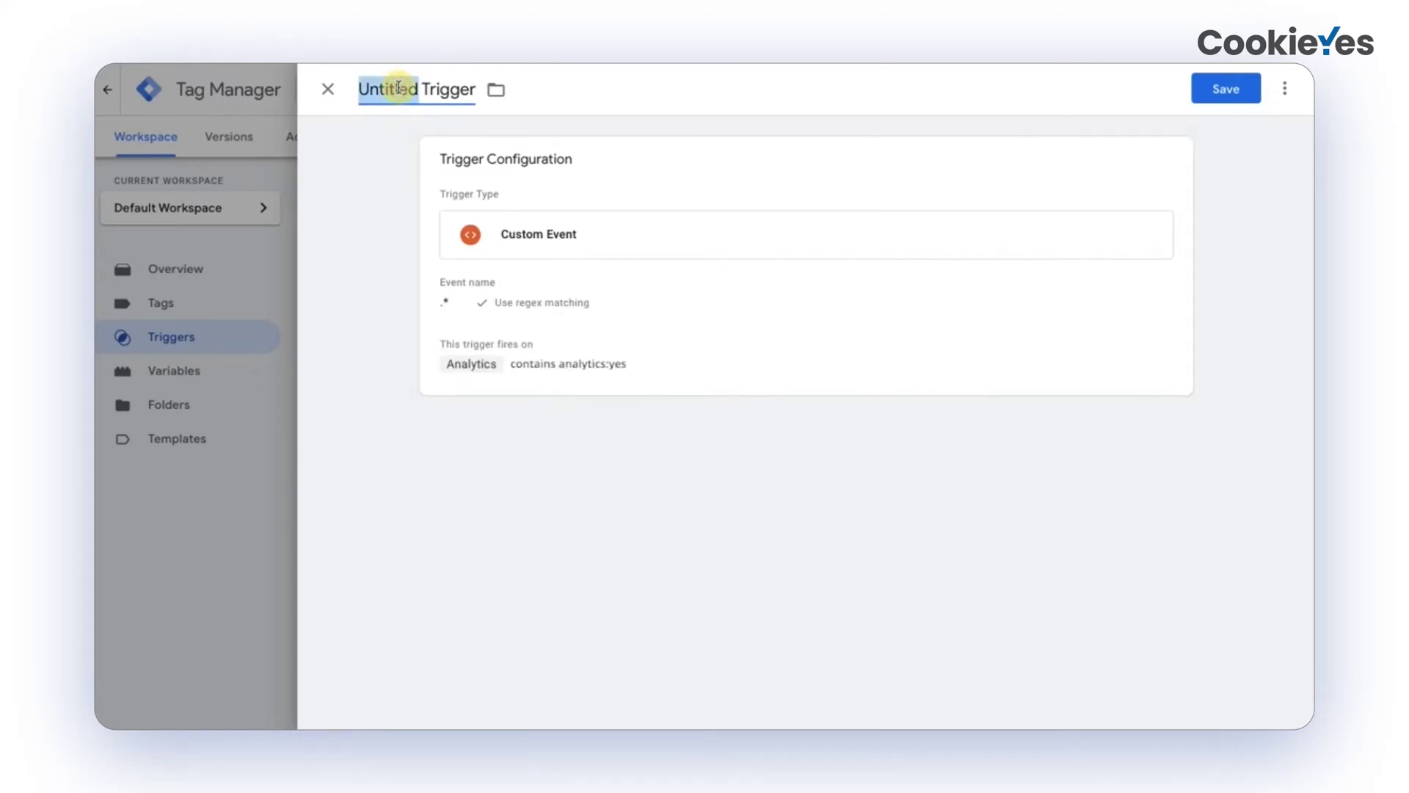
pyautogui.write('Analytics')
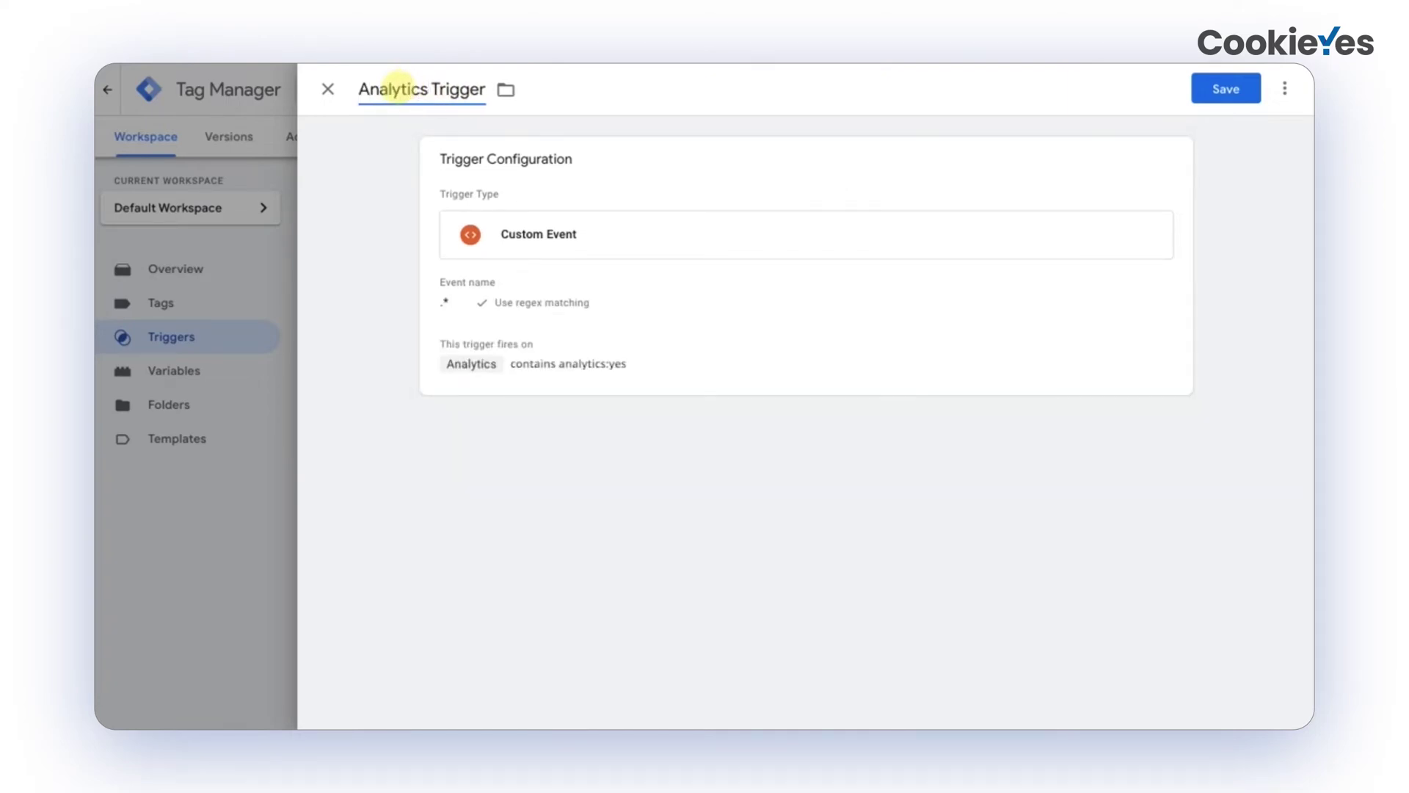
pyautogui.click(1227, 90)
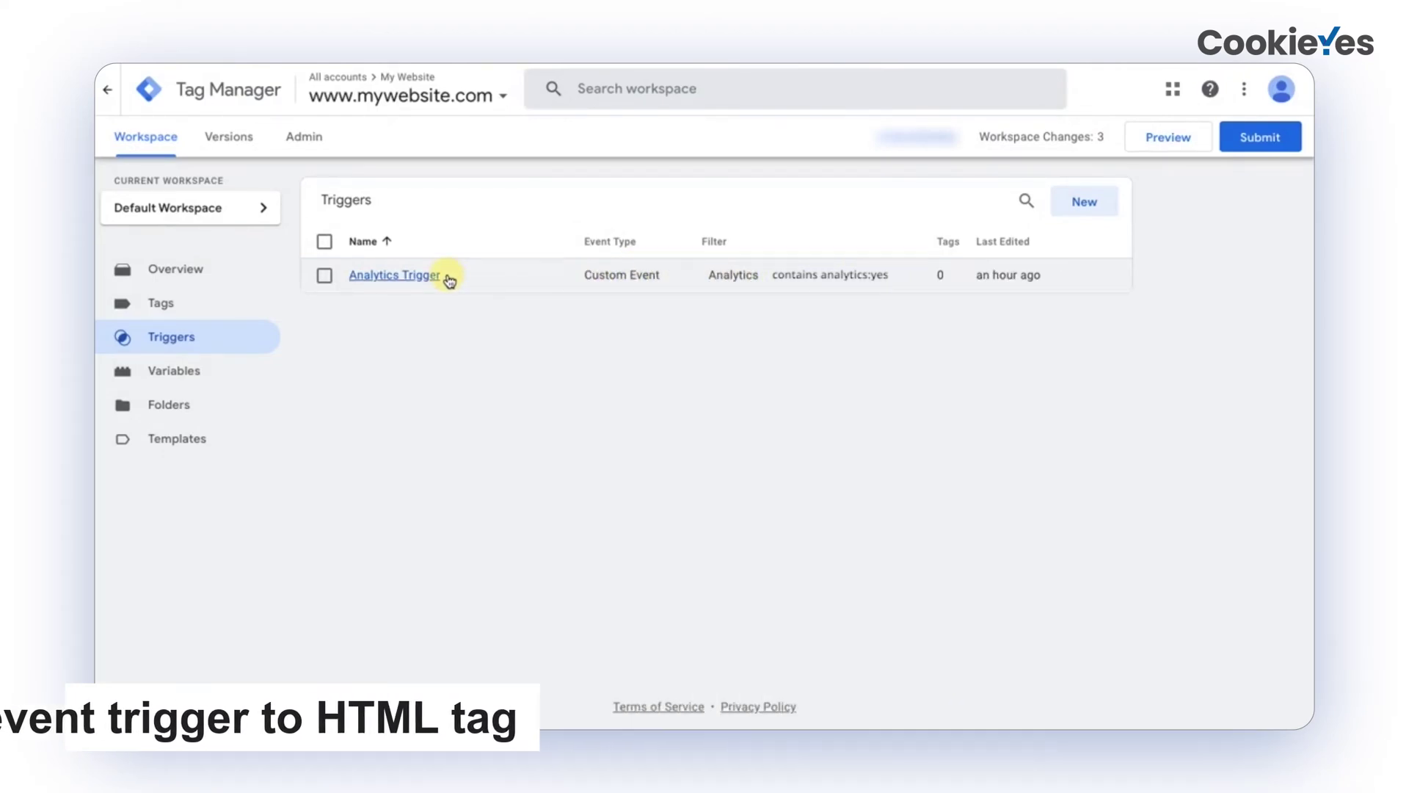
# - Attach Analytics Trigger to the GA tag's triggering and save the tag
pyautogui.click(173, 314)
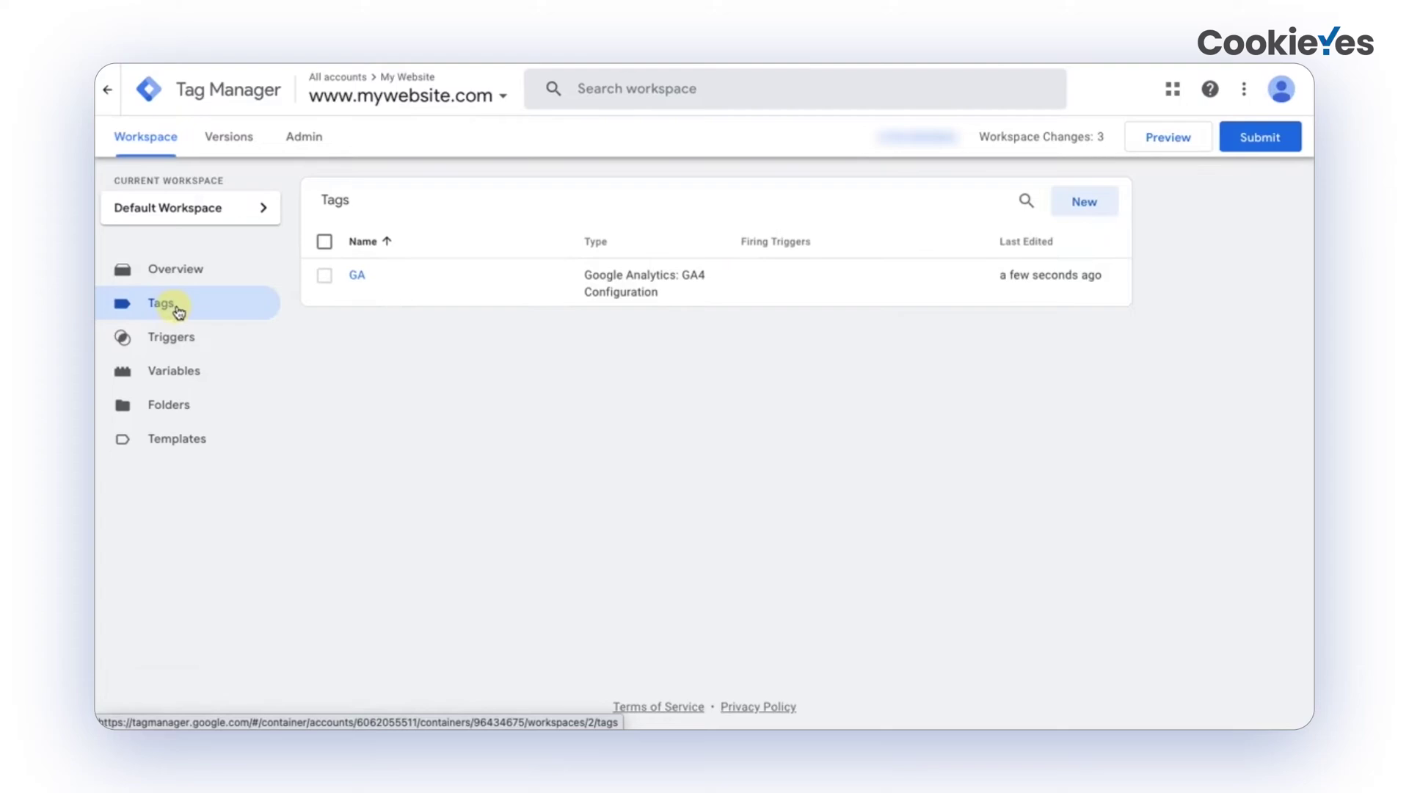
pyautogui.click(358, 276)
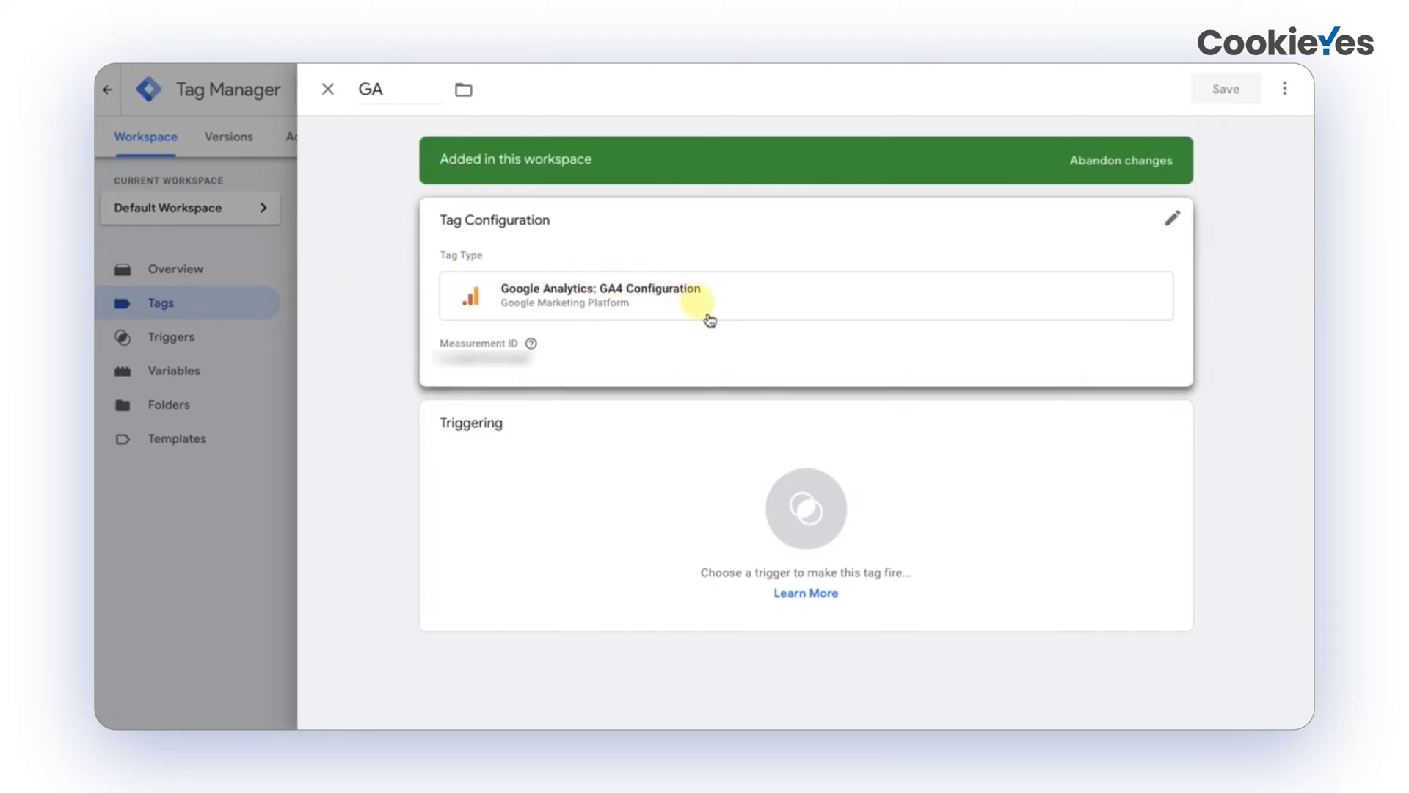
pyautogui.click(808, 512)
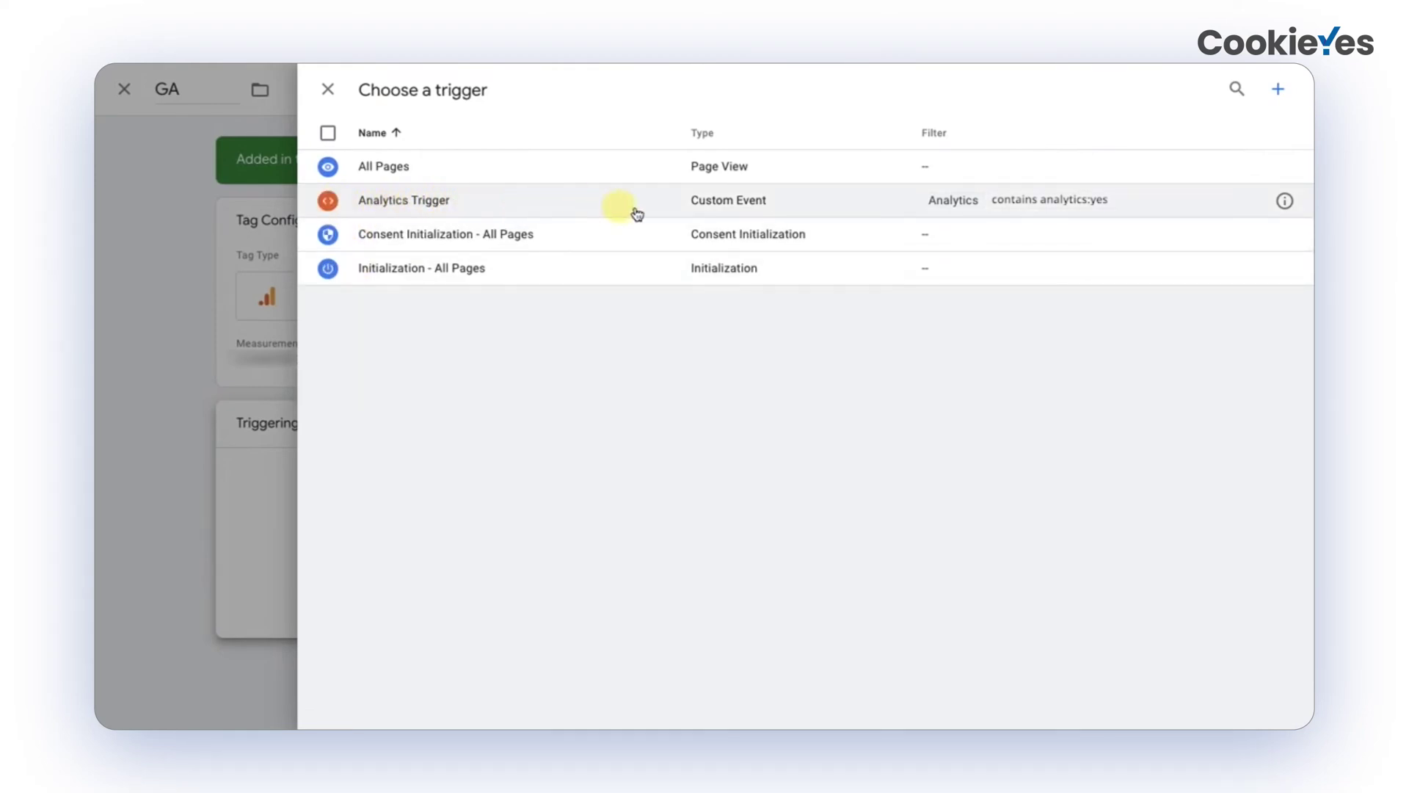
pyautogui.click(555, 203)
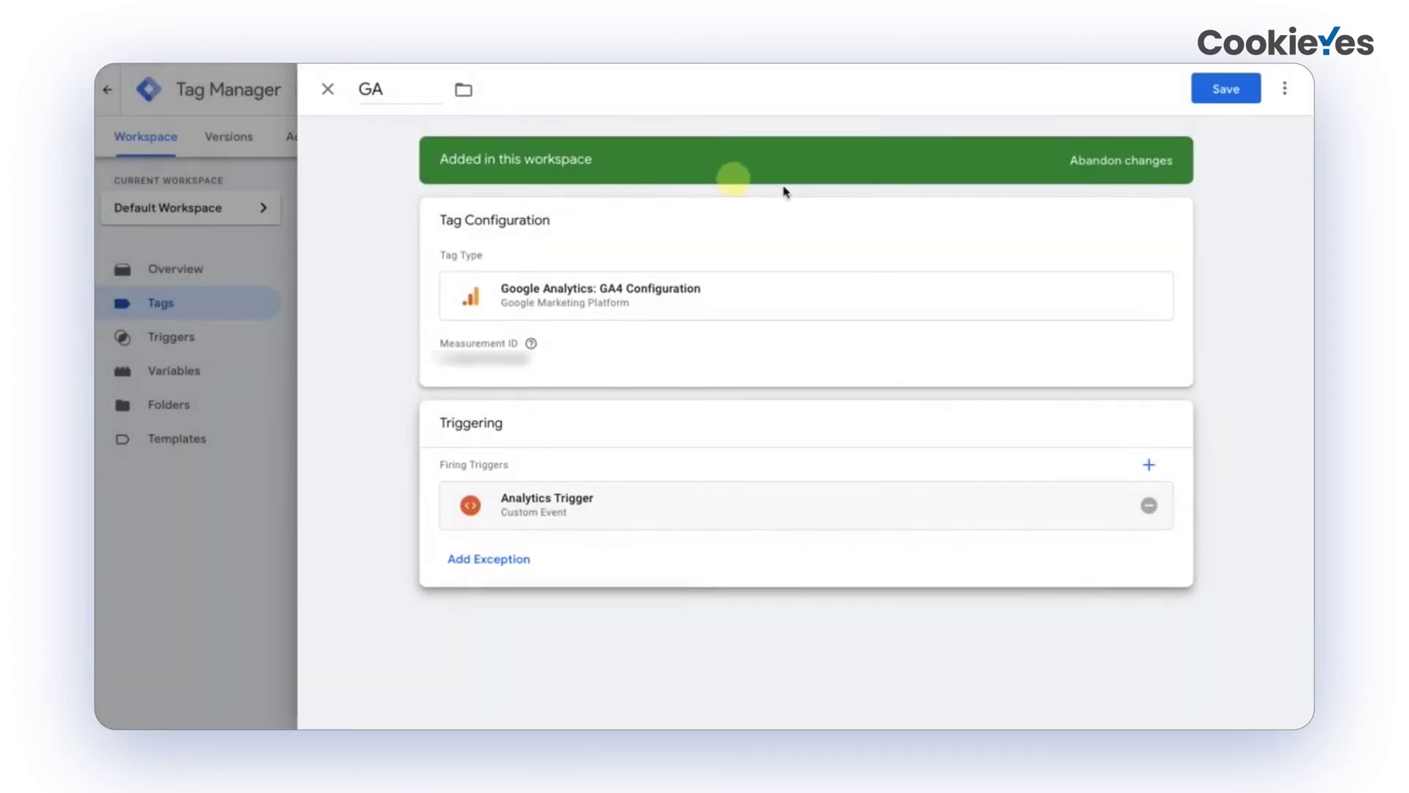
pyautogui.click(1211, 100)
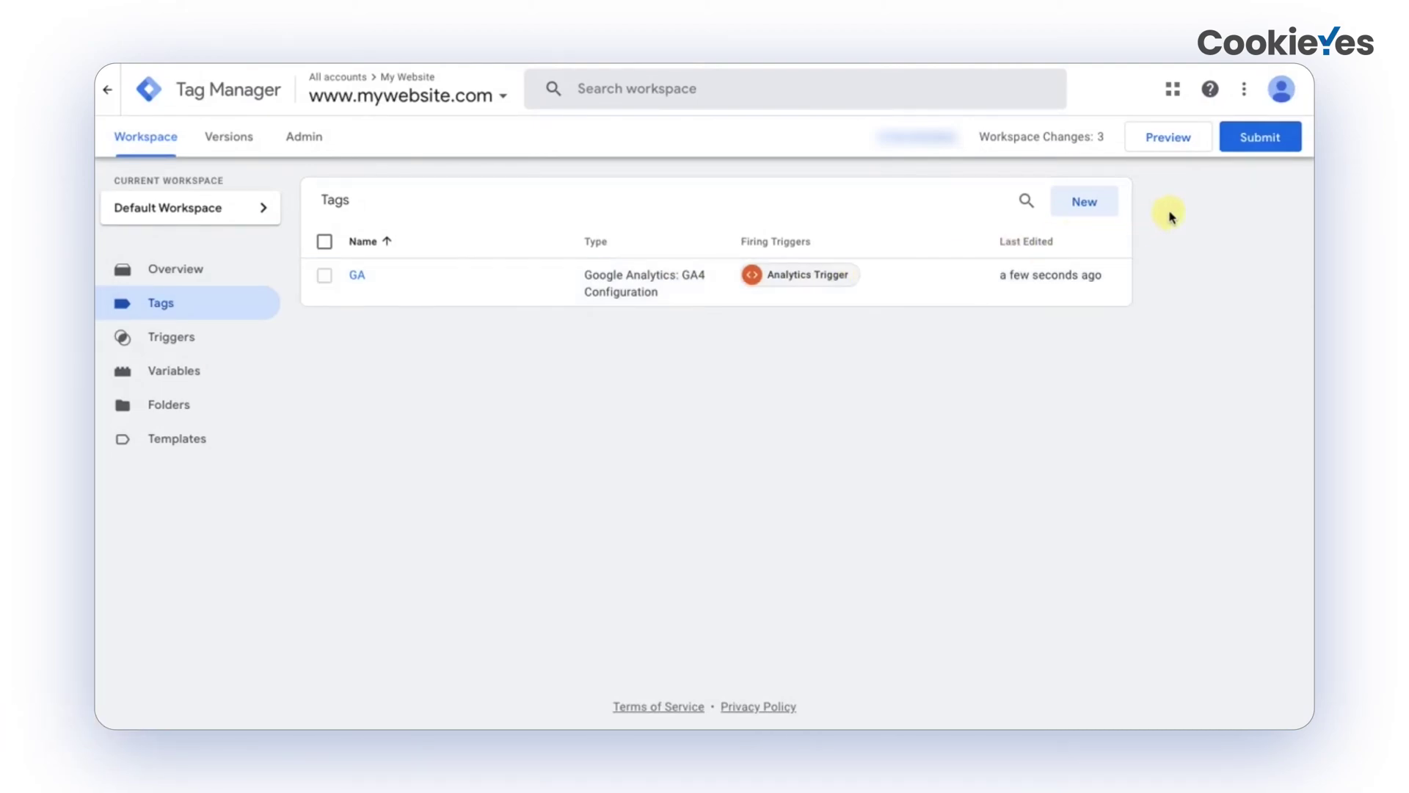
# - Submit and publish the workspace changes as Version 4, skipping the version name and description
pyautogui.click(1246, 144)
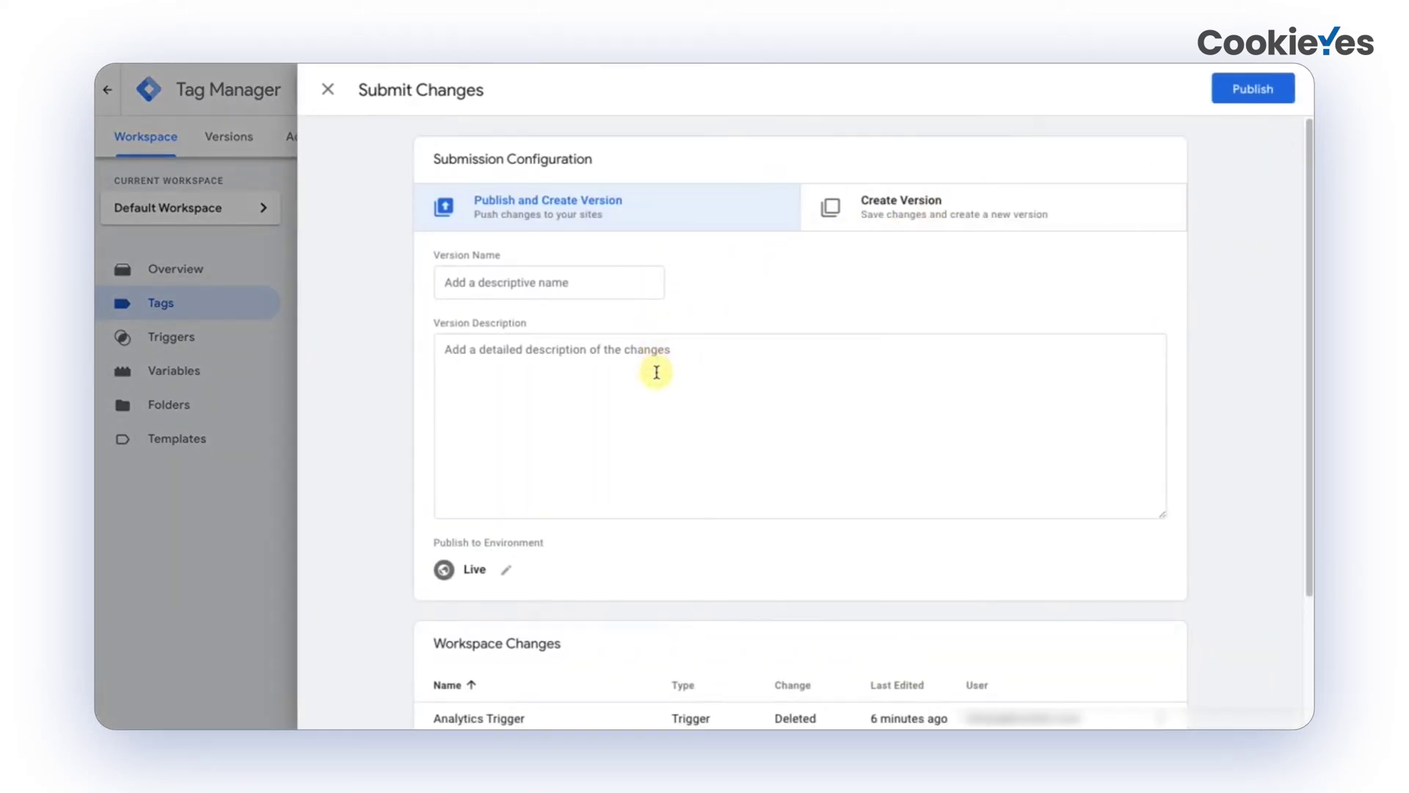
pyautogui.click(1254, 89)
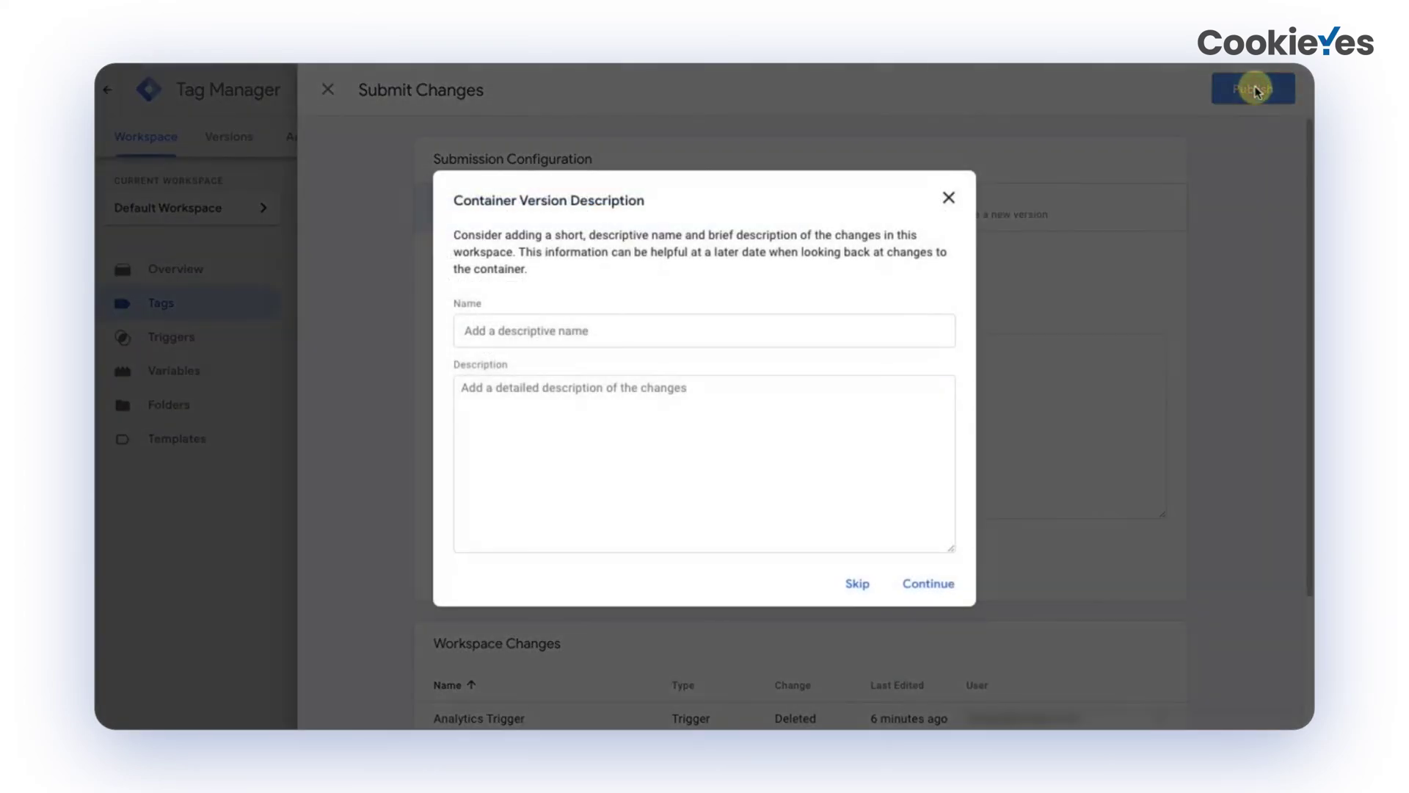
pyautogui.click(857, 584)
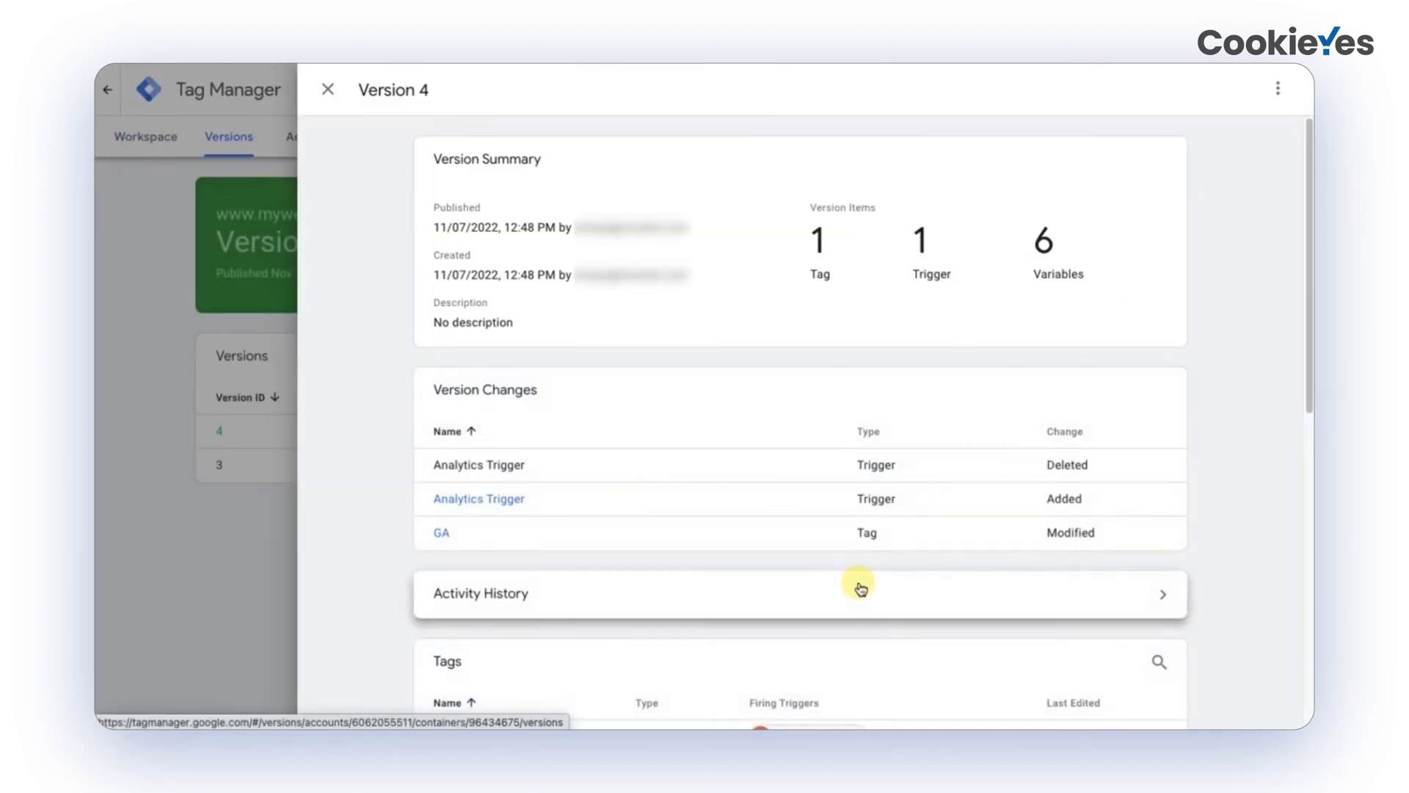
# - Review the Version 4 summary, close it, and return to the Workspace
pyautogui.scroll(-7, 860, 587)
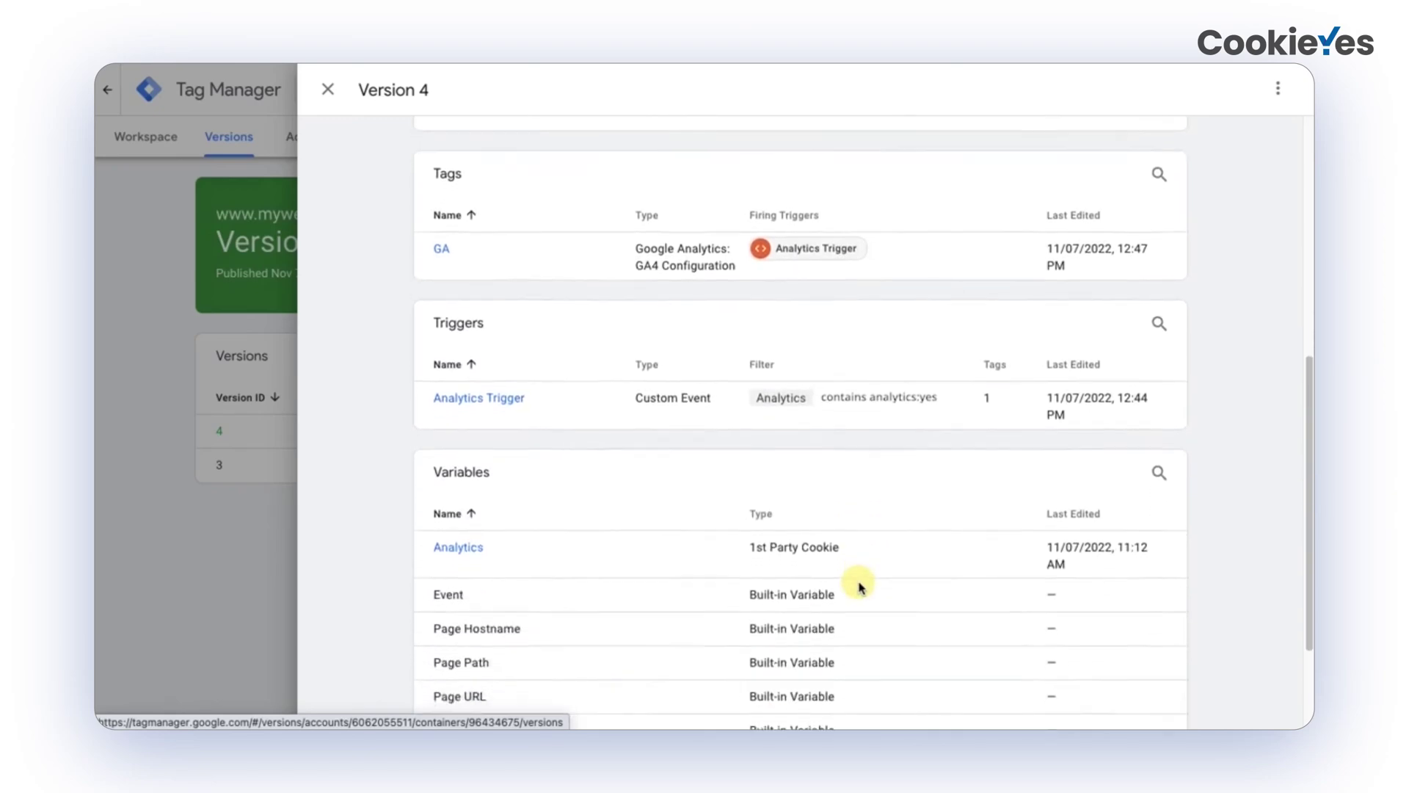
pyautogui.scroll(7, 859, 585)
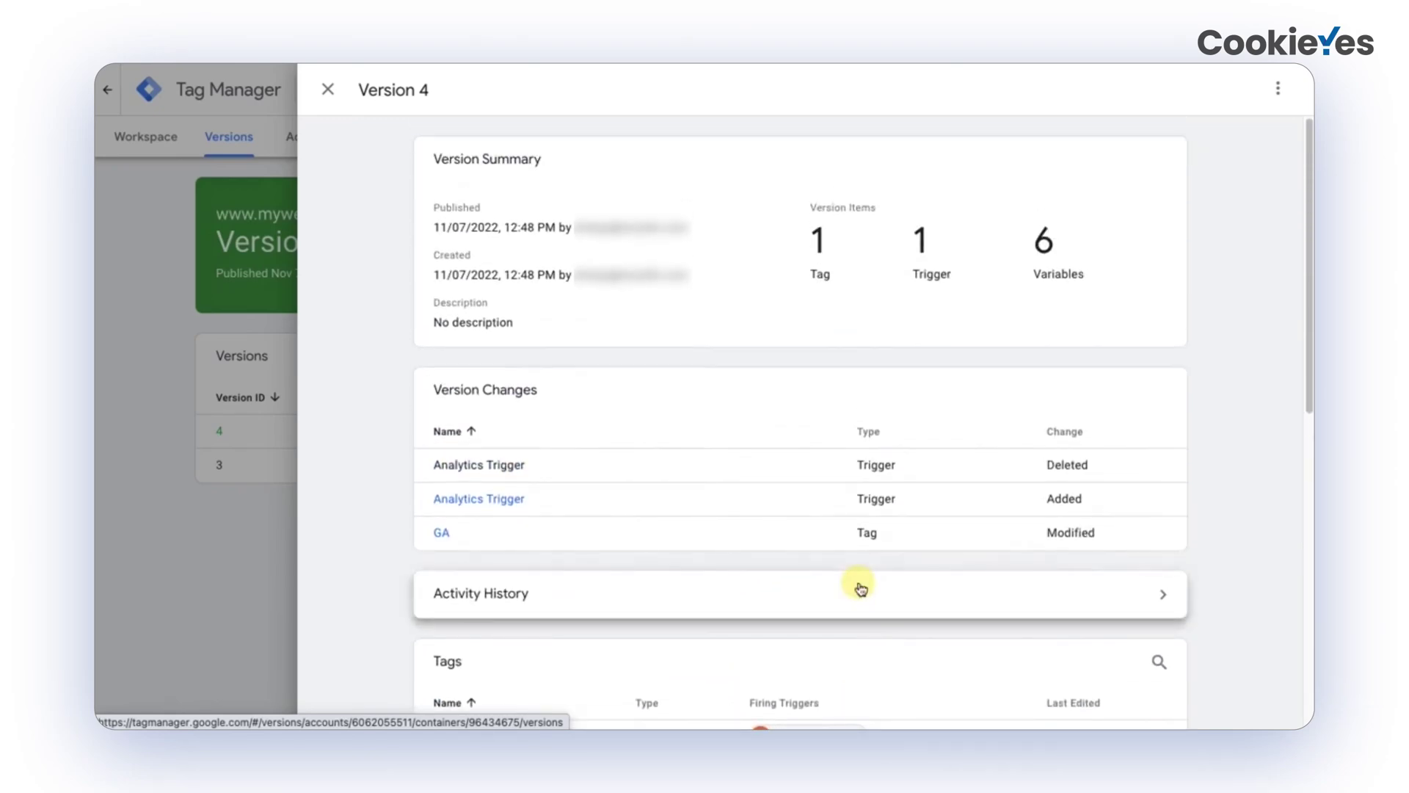
pyautogui.click(328, 91)
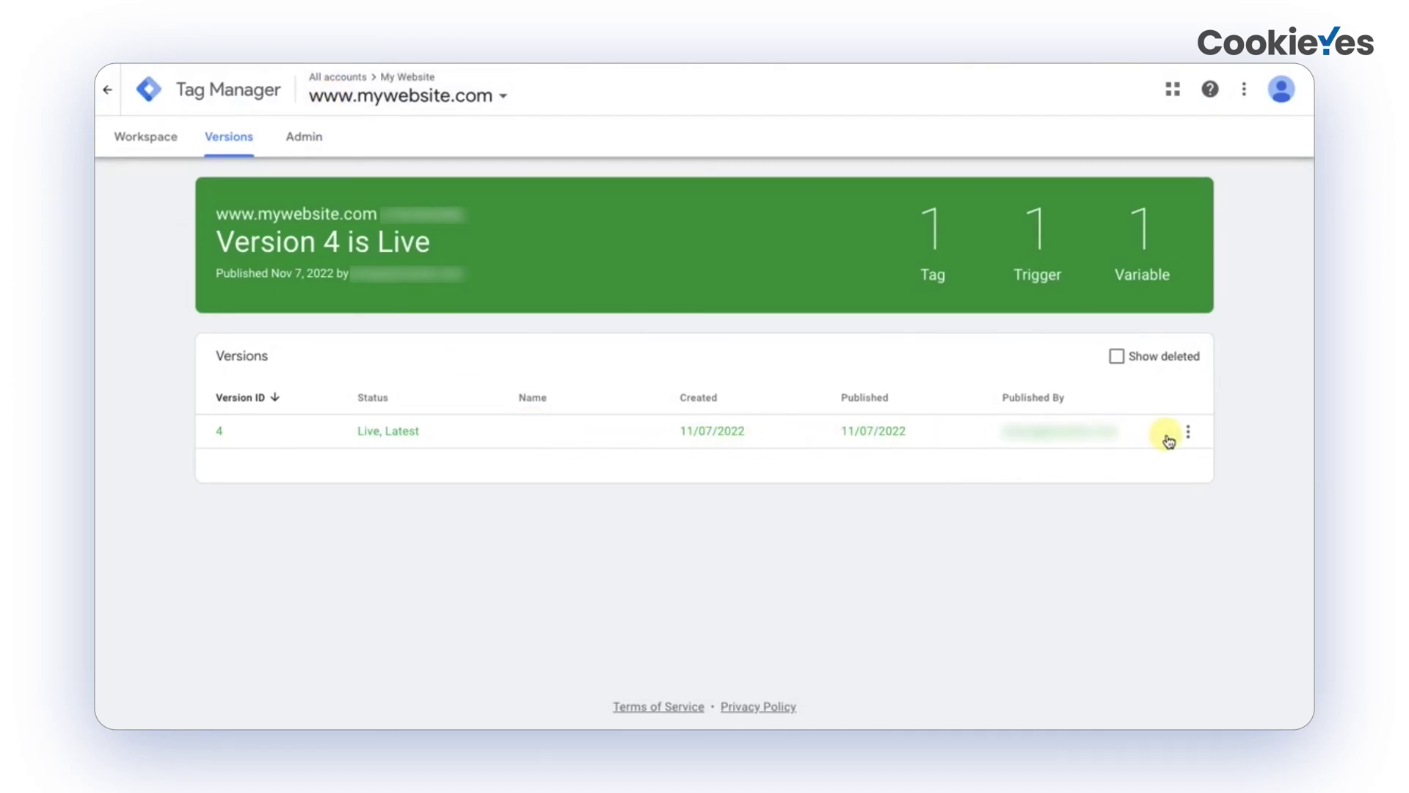
pyautogui.click(154, 143)
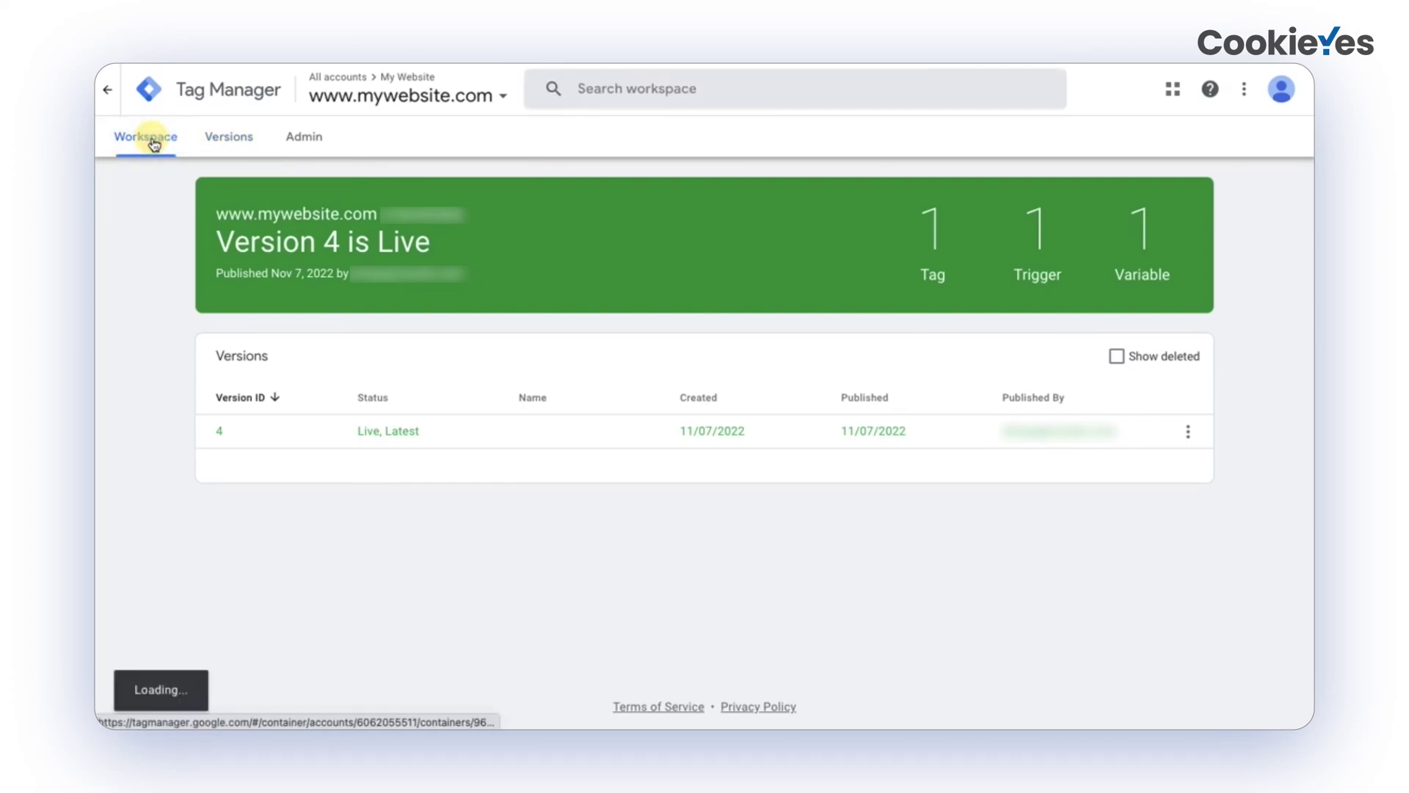